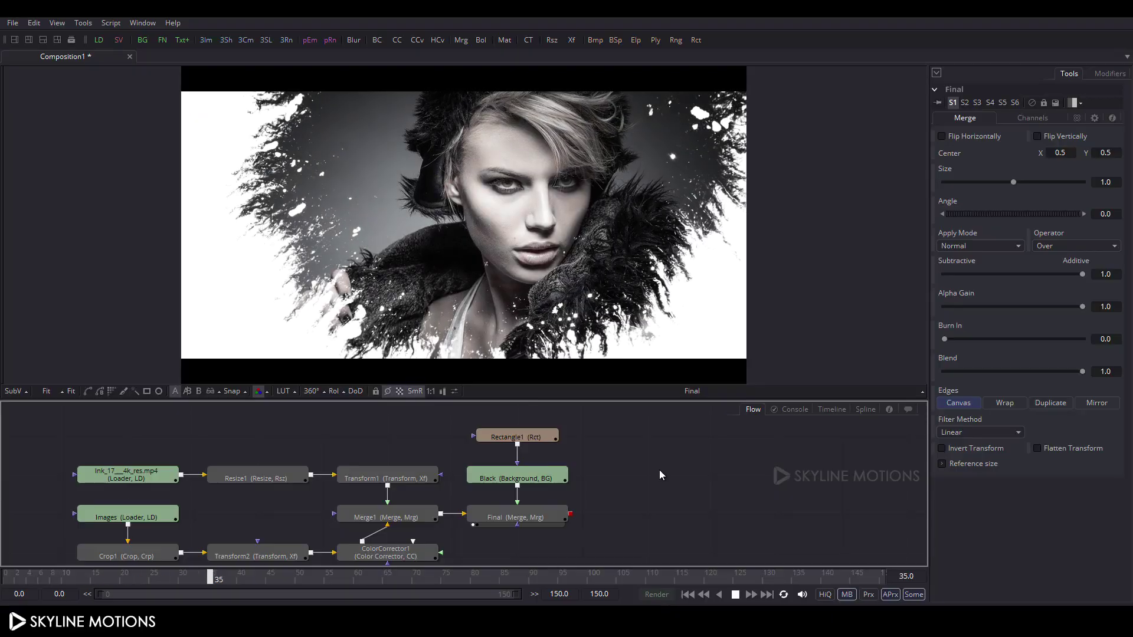
# Stop the playback and create a new empty composition
pyautogui.press('space')
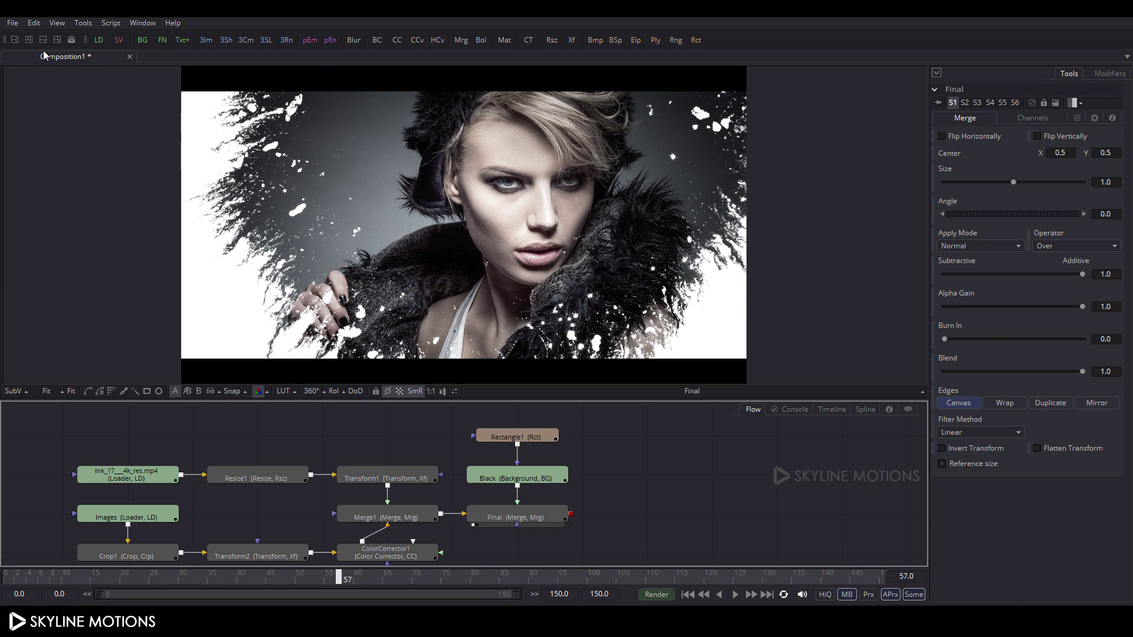
pyautogui.click(12, 23)
pyautogui.click(20, 44)
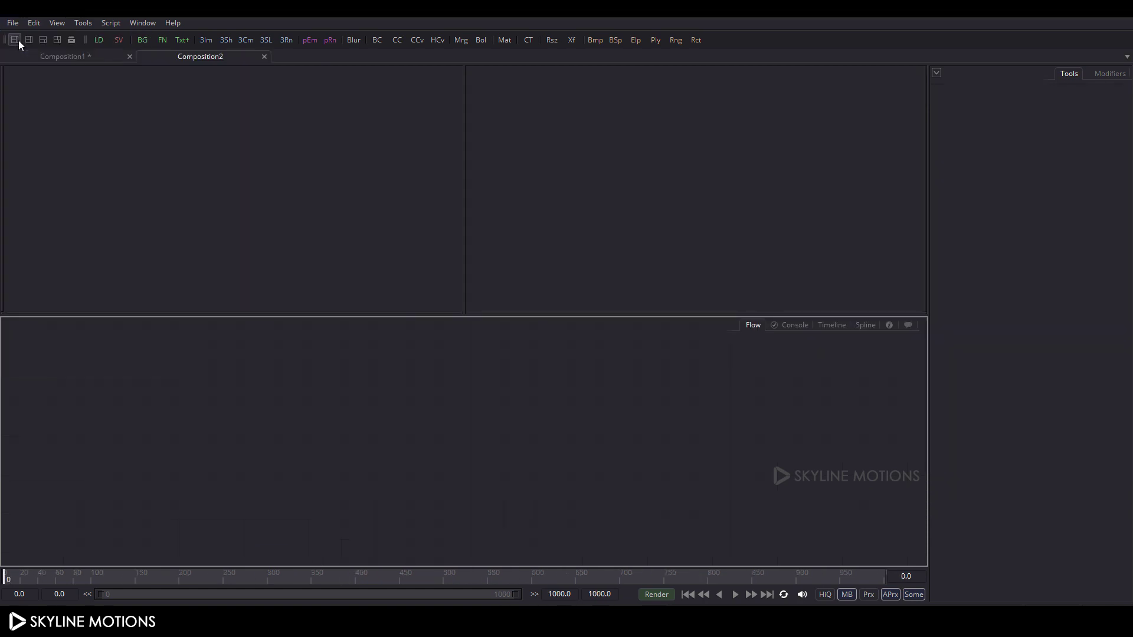
# Set the new composition's frame format to HDTV 1080, 30 frames/sec, with 8 bit int color depth, and save the preferences
pyautogui.click(13, 23)
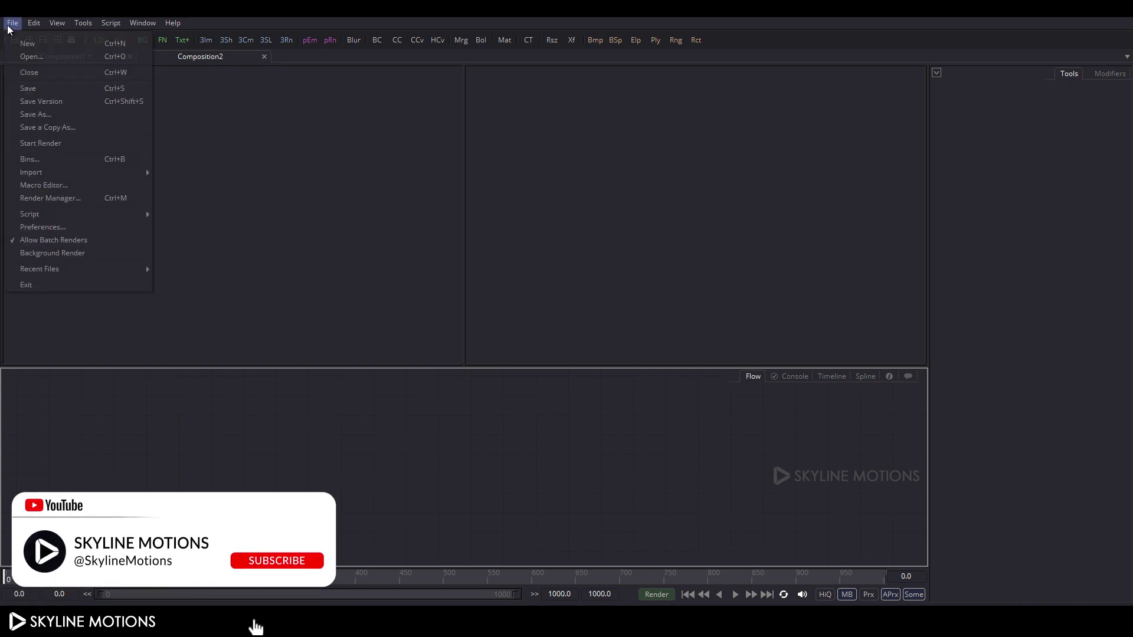
pyautogui.click(42, 227)
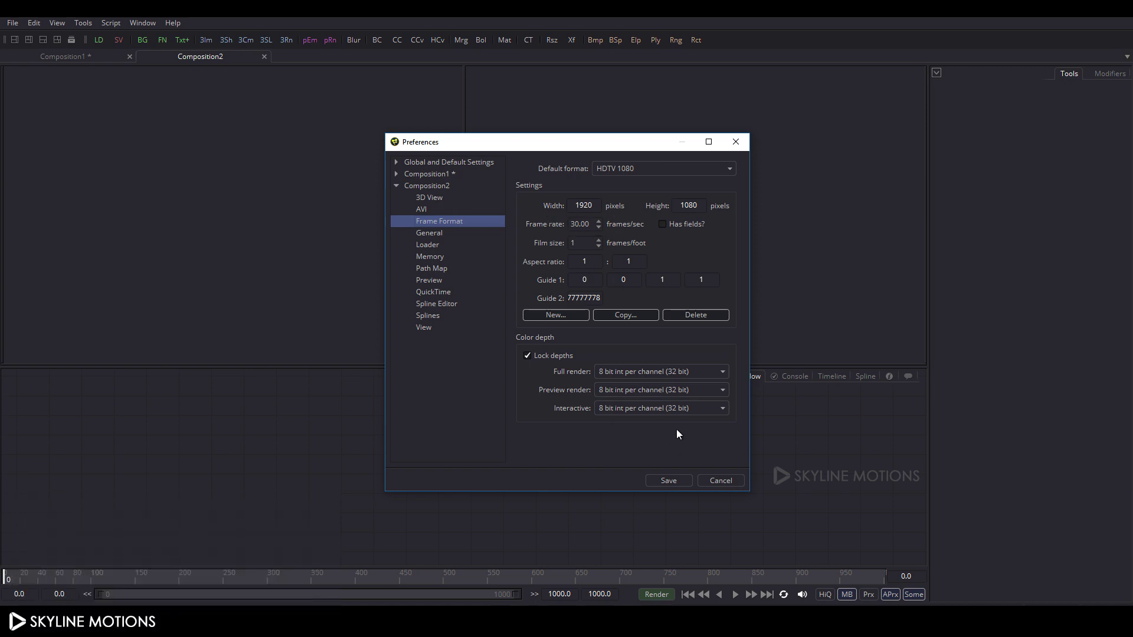
pyautogui.click(668, 480)
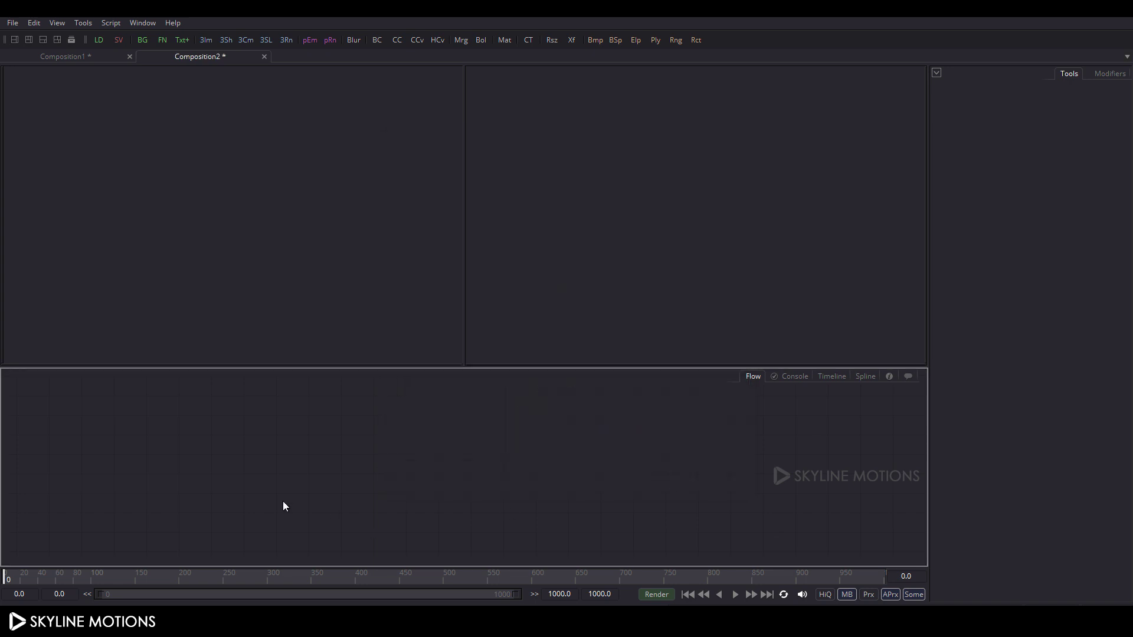
# Switch to the Ink folder in File Explorer and bring the model-600238_1920 image into the flow as a Loader
pyautogui.hotkey('alt', 'Tab')
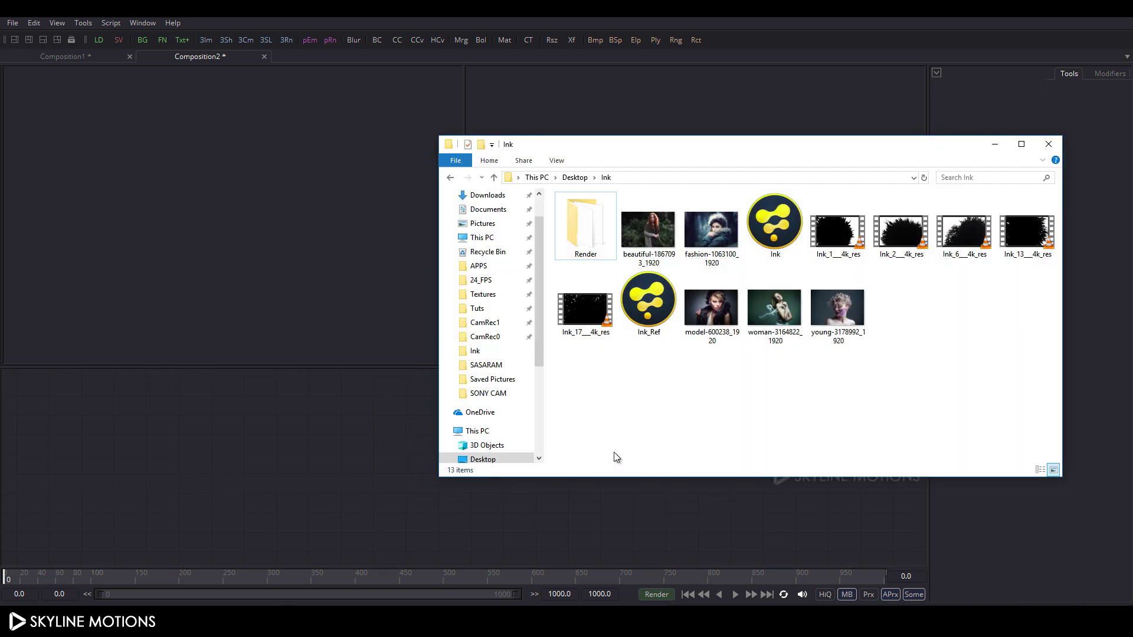
pyautogui.moveTo(710, 306); pyautogui.dragTo(693, 366)
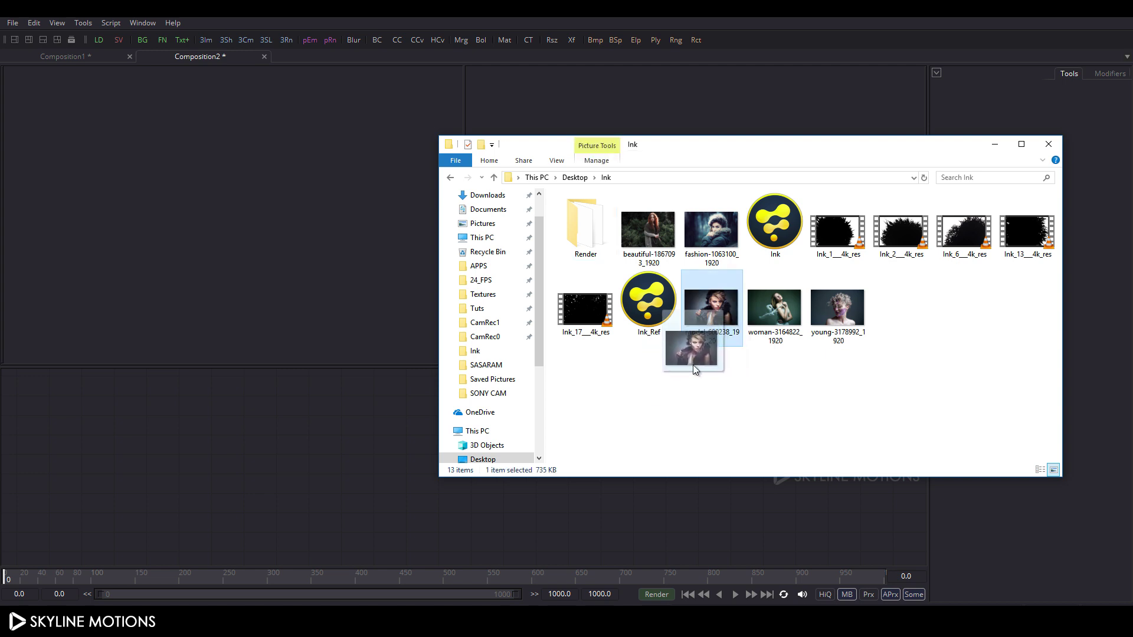
pyautogui.moveTo(694, 368); pyautogui.dragTo(232, 452)
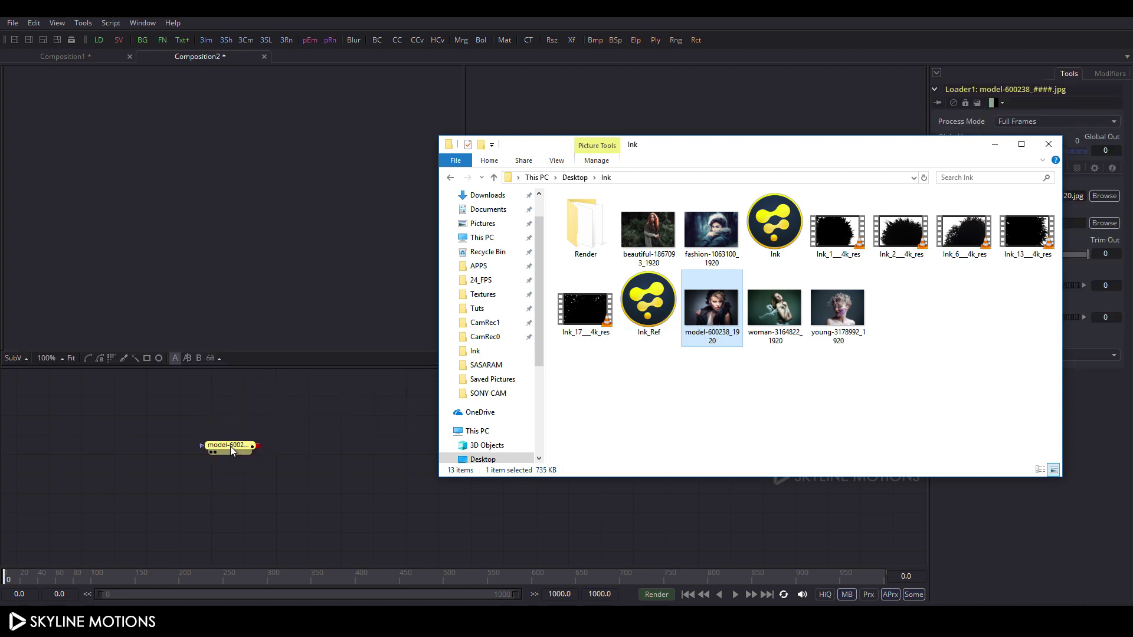
# Switch to a single-viewer layout, set the flow tools to arrange to grid, and reposition the image Loader node
pyautogui.click(13, 40)
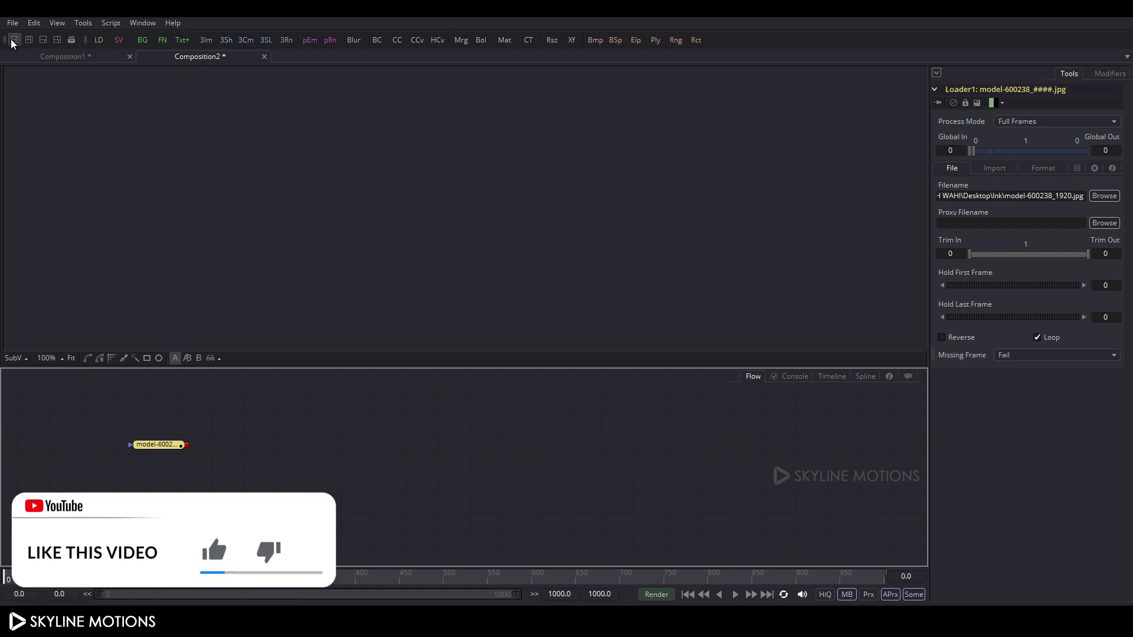
pyautogui.rightClick(336, 443)
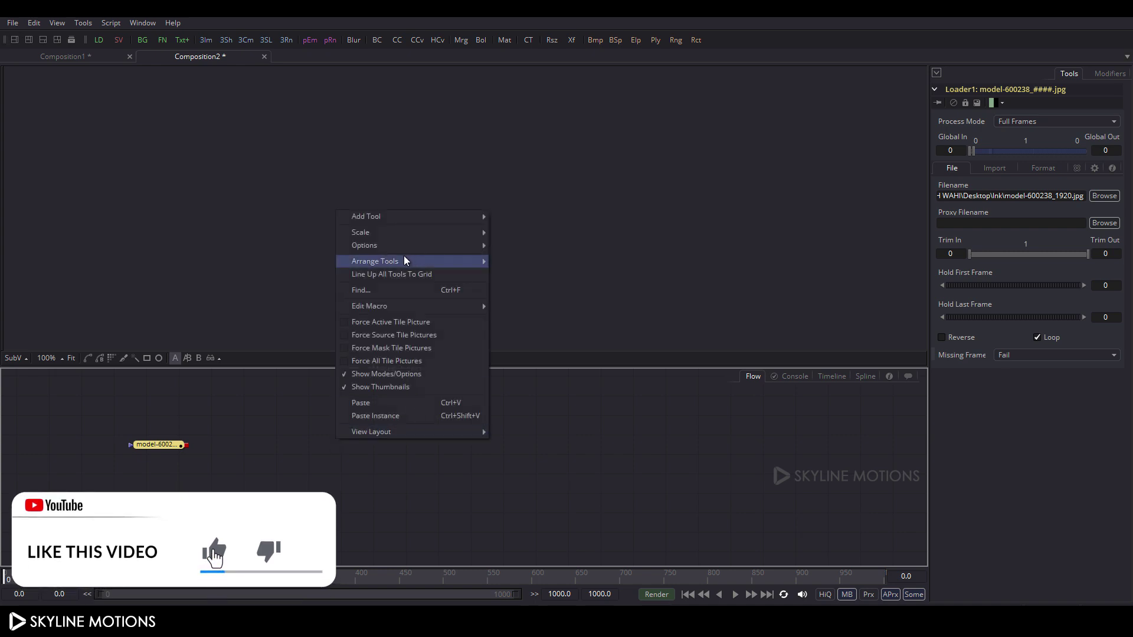
pyautogui.moveTo(401, 259)
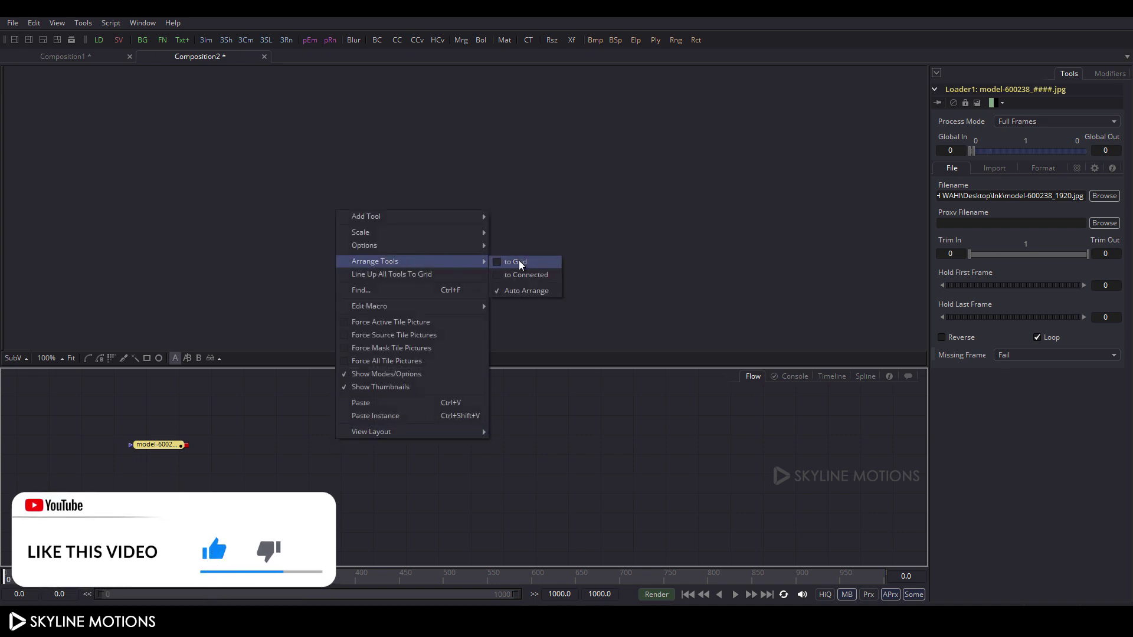
pyautogui.click(518, 261)
pyautogui.scroll(3, 225, 450)
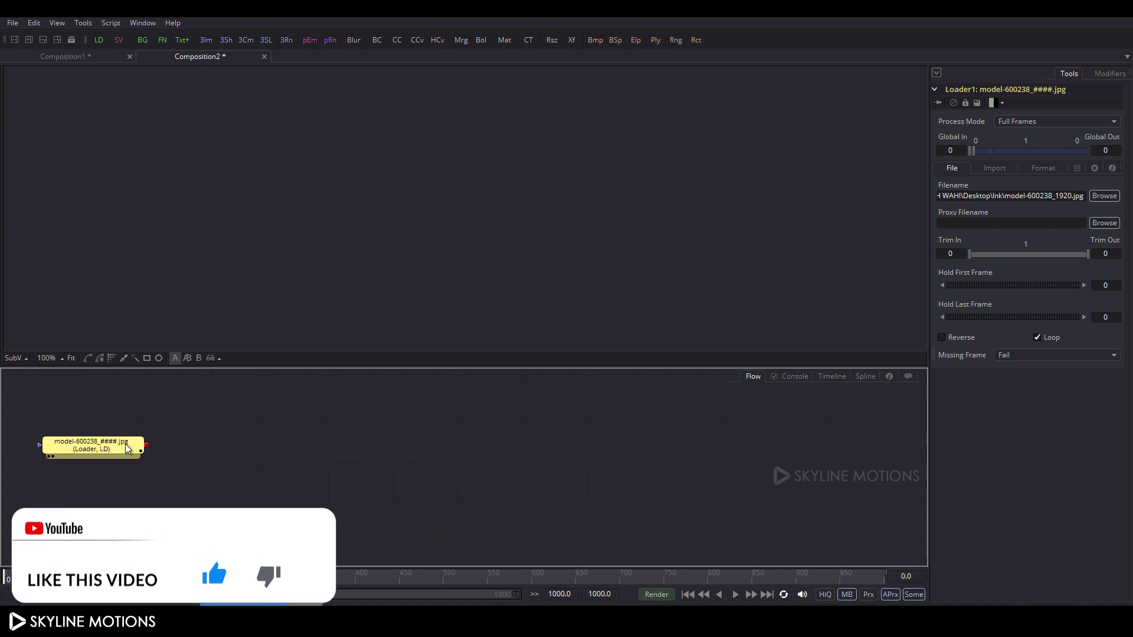
pyautogui.moveTo(95, 451); pyautogui.dragTo(134, 469)
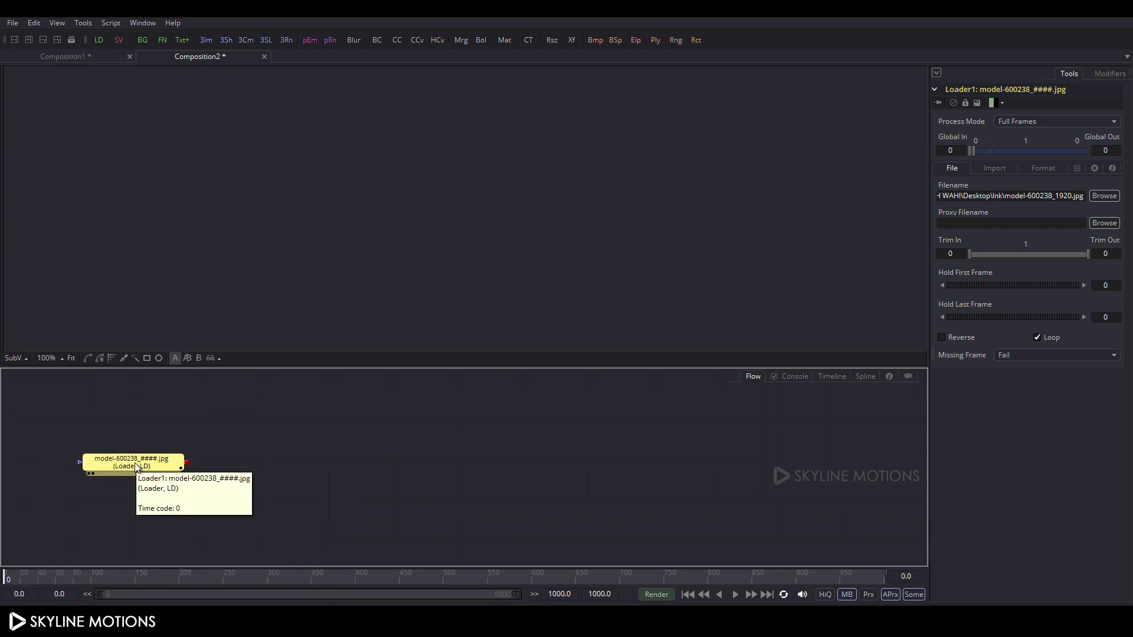
# Rename the Loader node to Image and display it in the viewer, fitted to the view
pyautogui.press('F2')
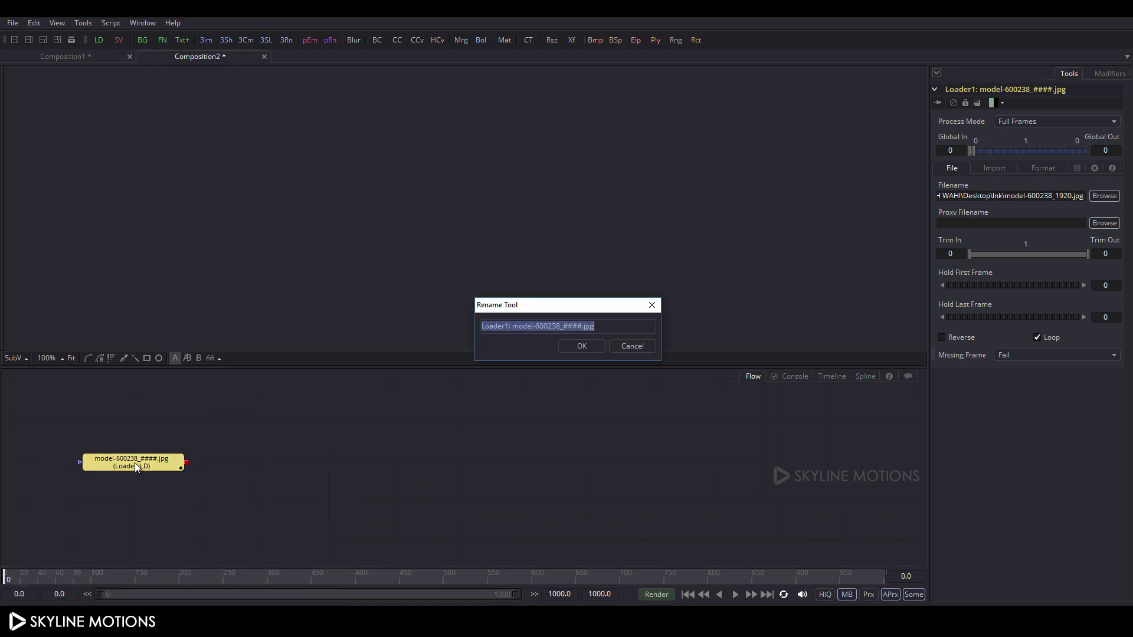
pyautogui.press('BackSpace')
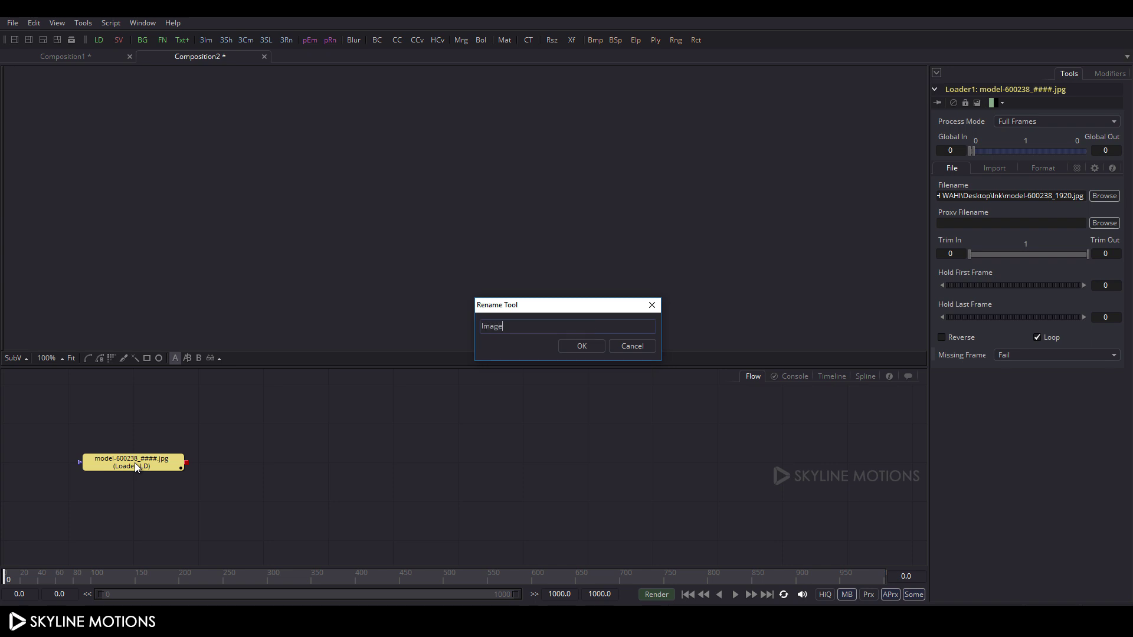
pyautogui.press('Return')
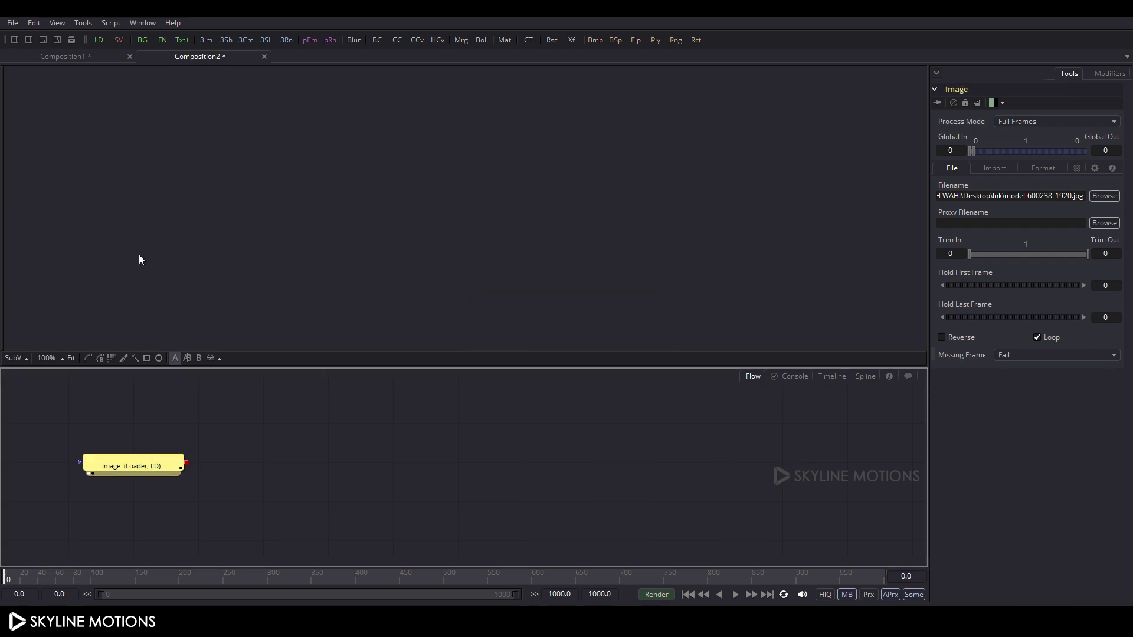
pyautogui.press('1')
pyautogui.click(70, 358)
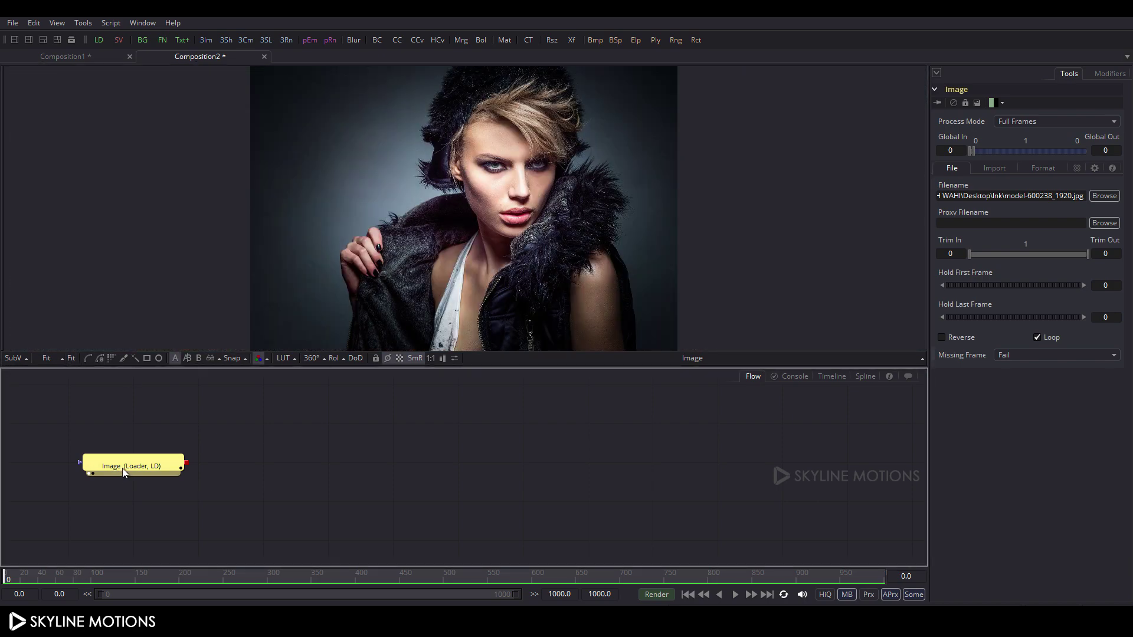
# Add a Crop tool after the Image loader and display its output in the viewer
pyautogui.hotkey('ctrl', 'space')
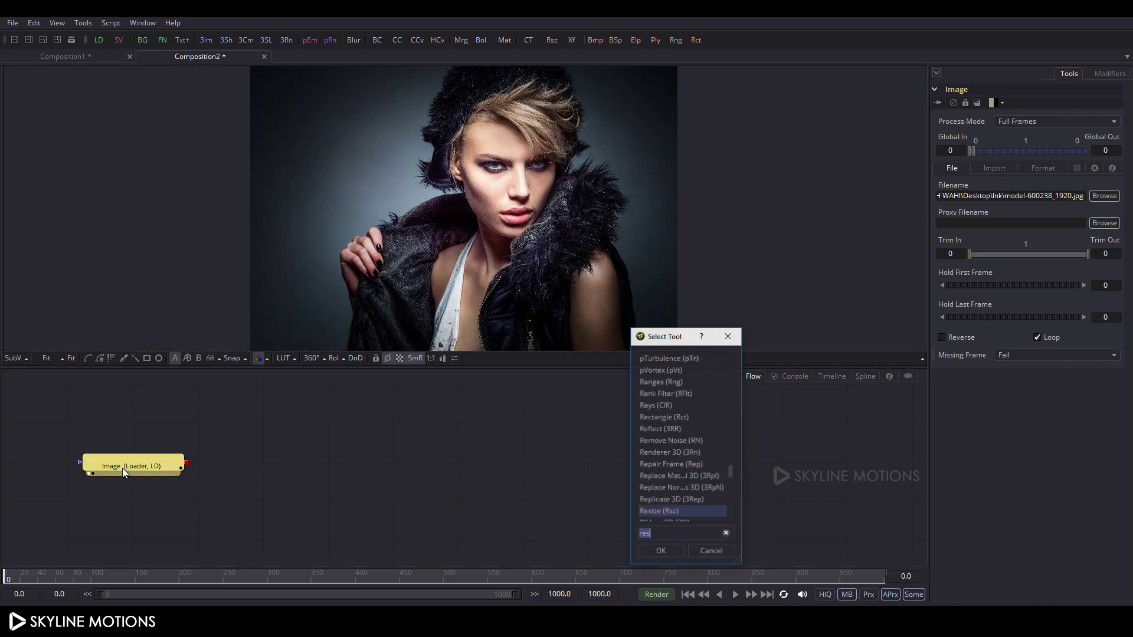
pyautogui.click(726, 534)
pyautogui.write('crop')
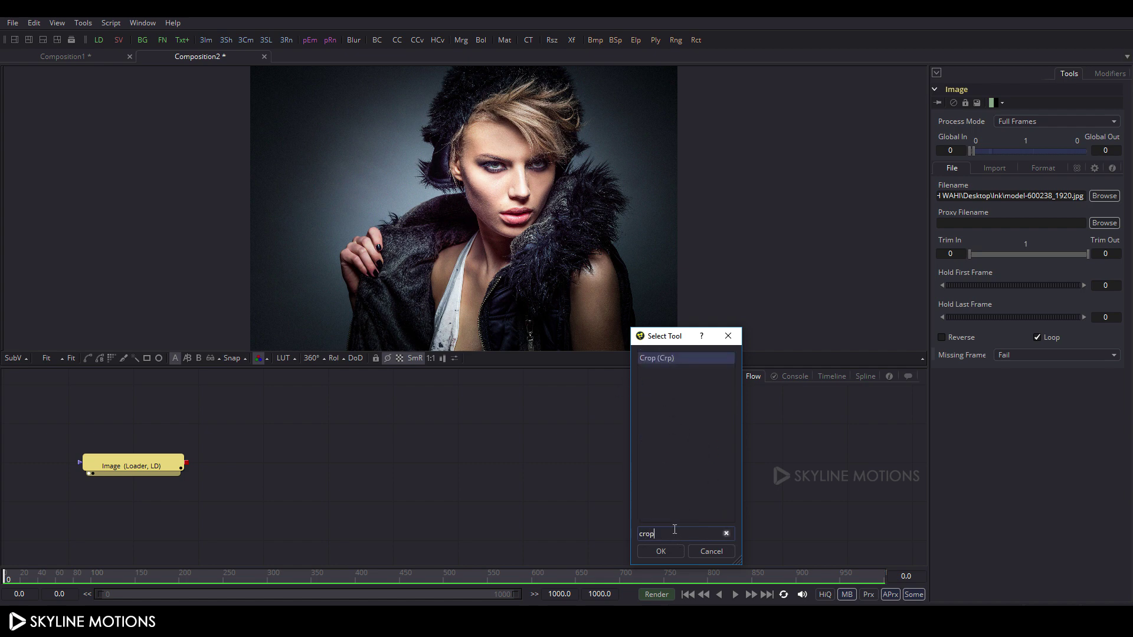
pyautogui.click(661, 552)
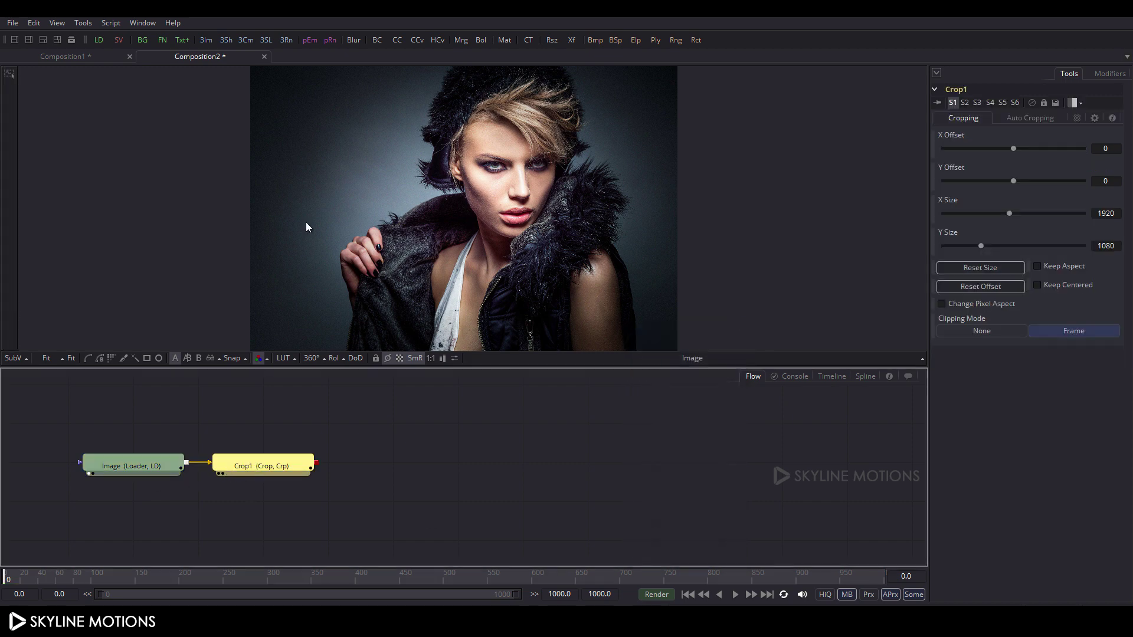
pyautogui.press('1')
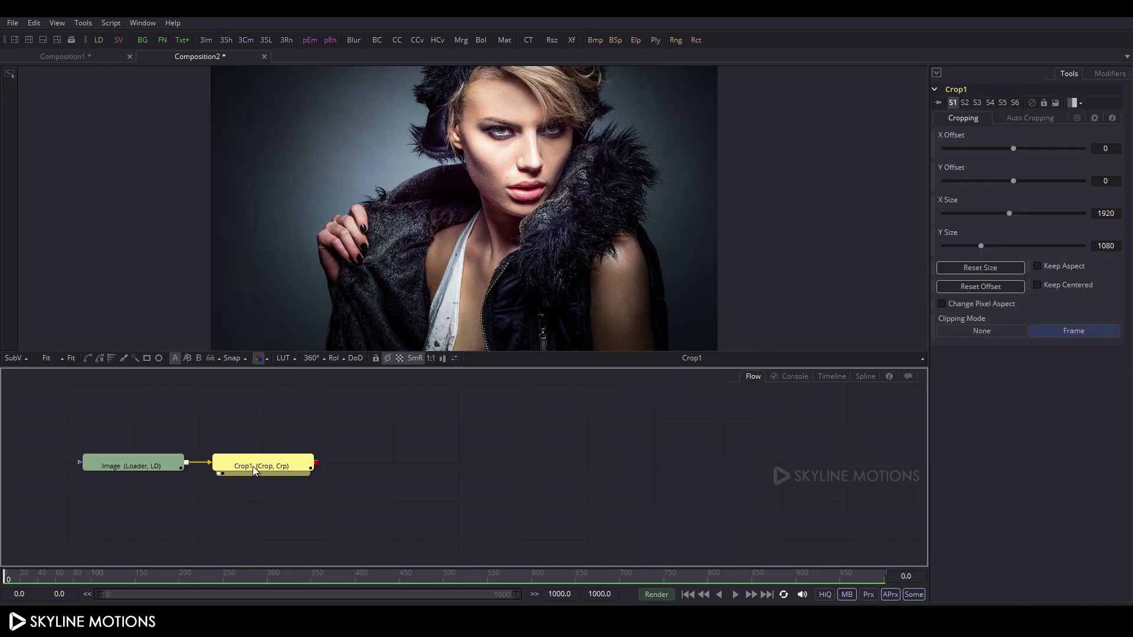
# Set the Crop node's Y Offset to 170
pyautogui.moveTo(1012, 181); pyautogui.dragTo(1025, 181)
pyautogui.click(1113, 180)
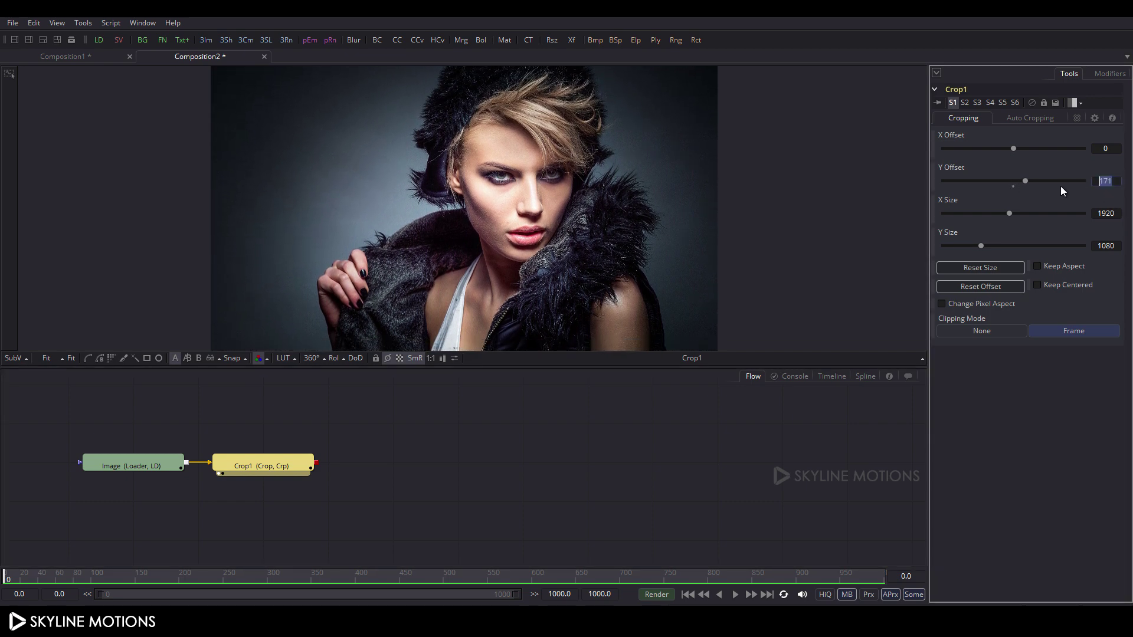
pyautogui.write('170')
pyautogui.press('Tab')
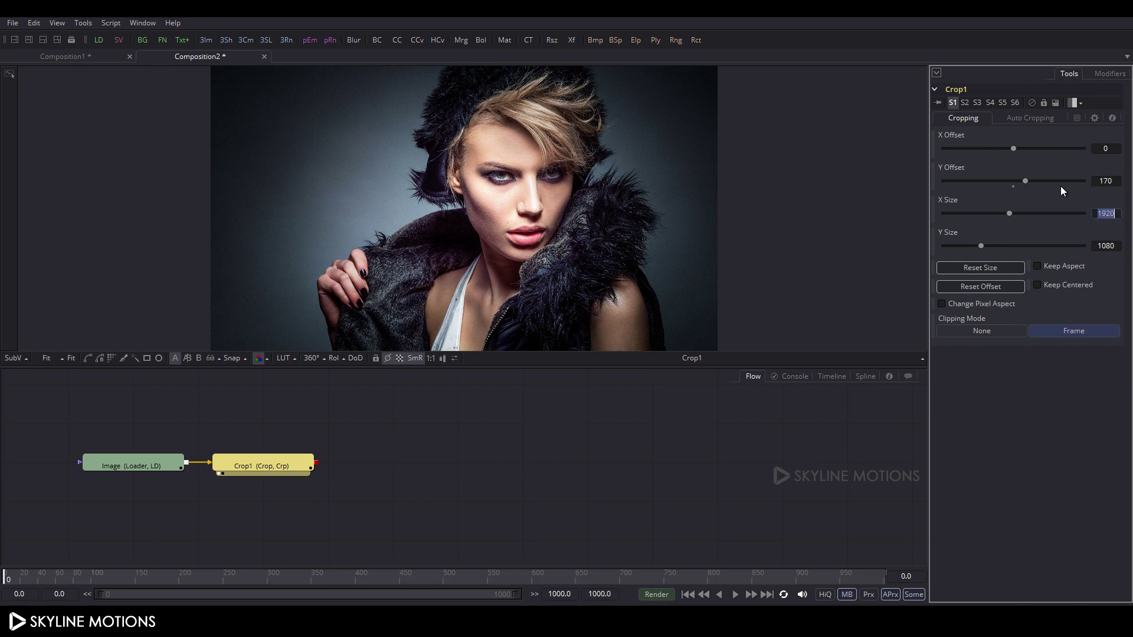
pyautogui.click(378, 468)
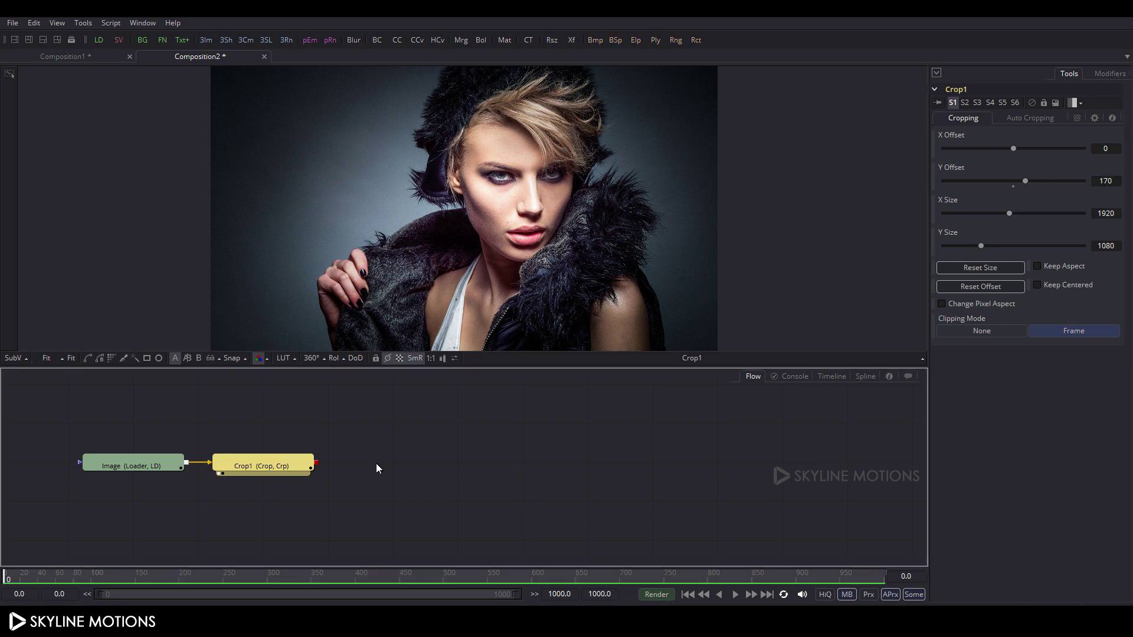
# Bring Ink_17___4k_res.mp4 from the Ink folder in File Explorer into the flow above the Image loader and display it in the viewer
pyautogui.hotkey('alt', 'Tab')
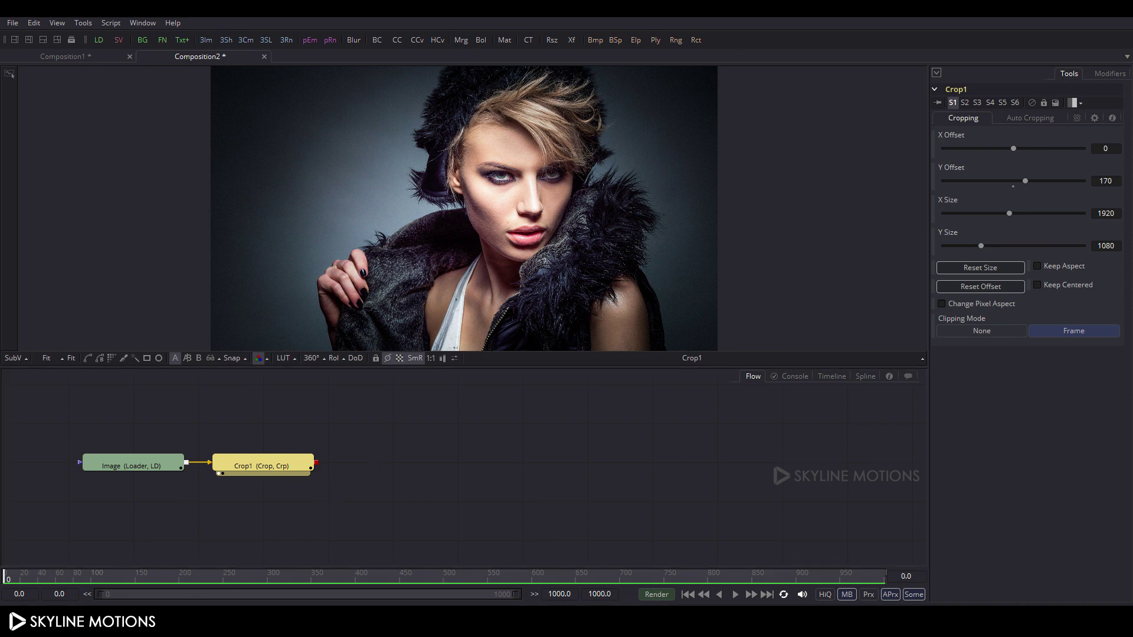
pyautogui.click(579, 330)
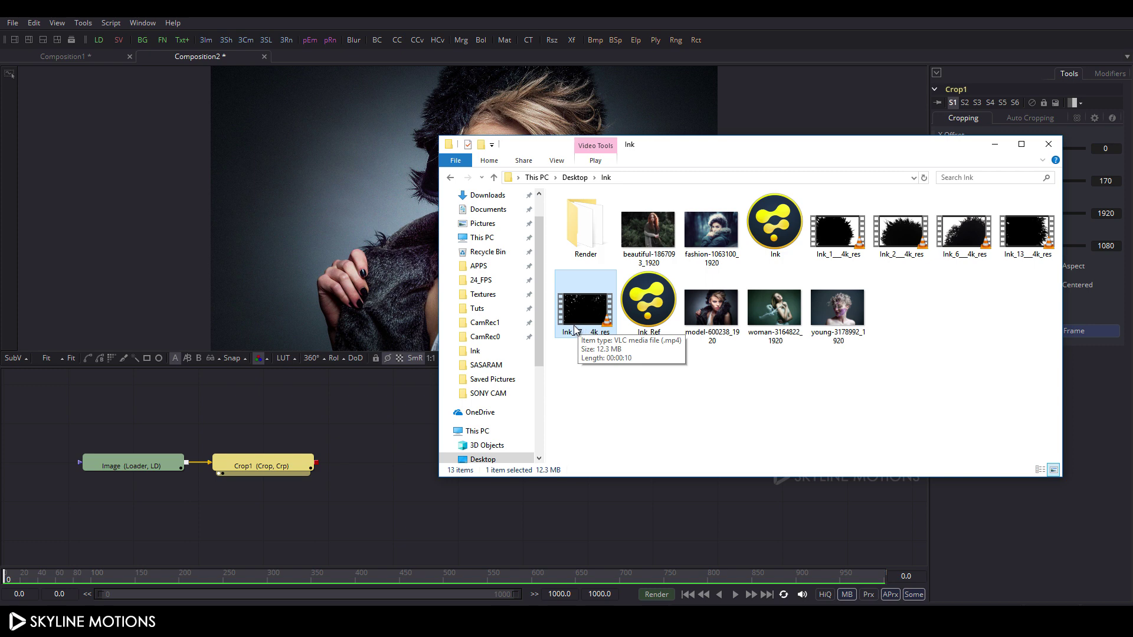
pyautogui.moveTo(585, 311); pyautogui.dragTo(135, 418)
pyautogui.click(994, 144)
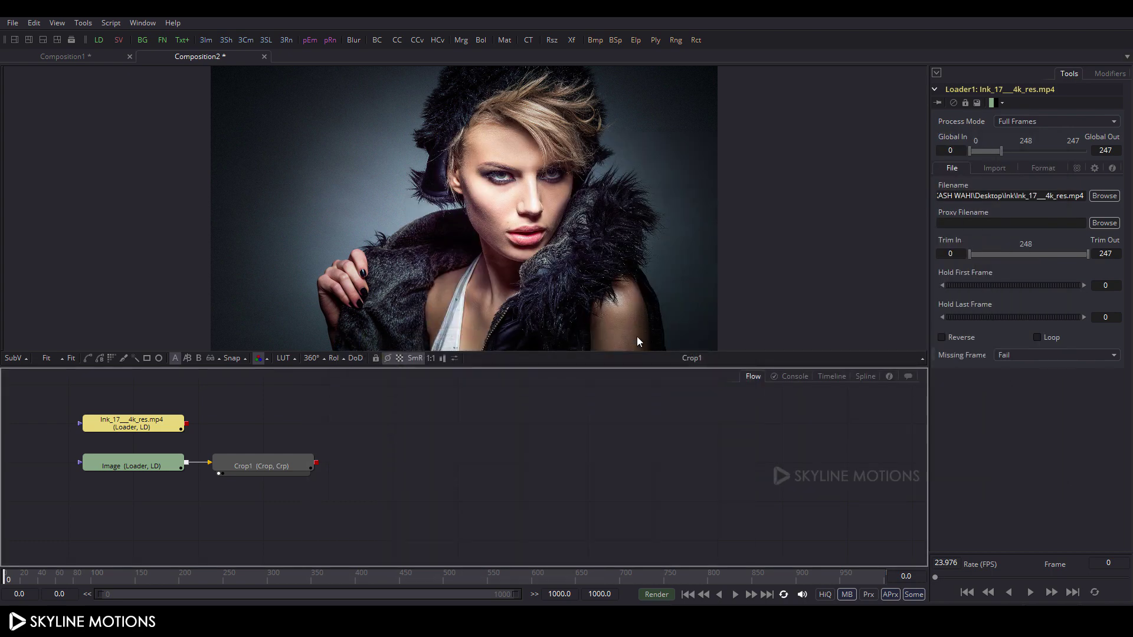
pyautogui.click(148, 424)
pyautogui.press('1')
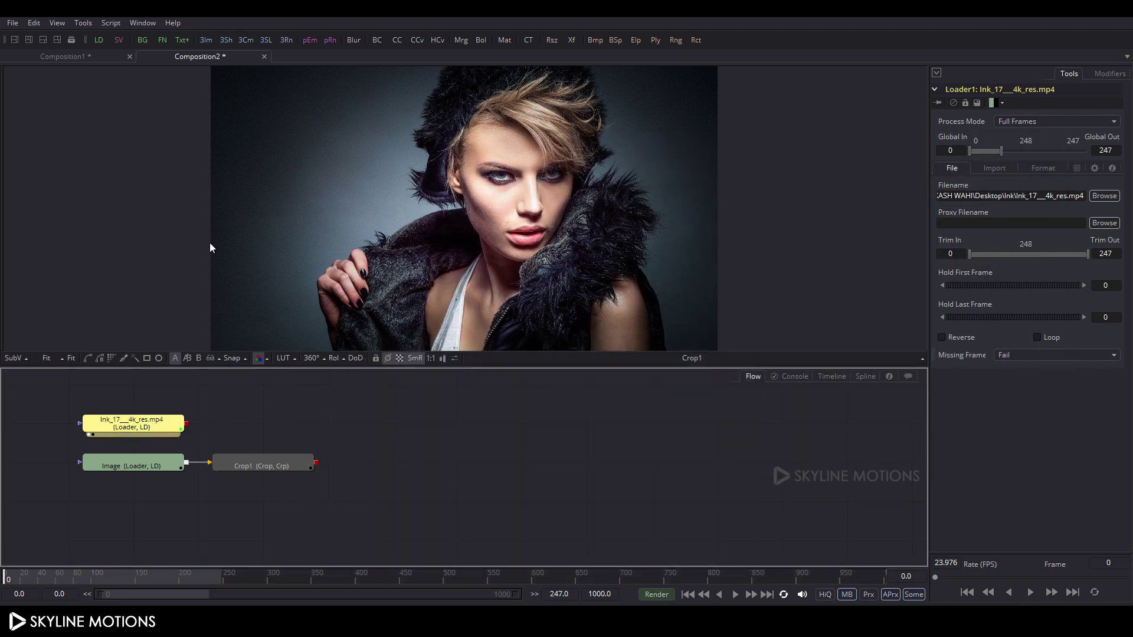
# Scrub through the ink clip and set the composition's global end frame to 150
pyautogui.moveTo(15, 579)
pyautogui.mouseDown()
pyautogui.moveTo(184, 581)
pyautogui.moveTo(107, 581)
pyautogui.moveTo(185, 584)
pyautogui.moveTo(139, 585)
pyautogui.mouseUp()
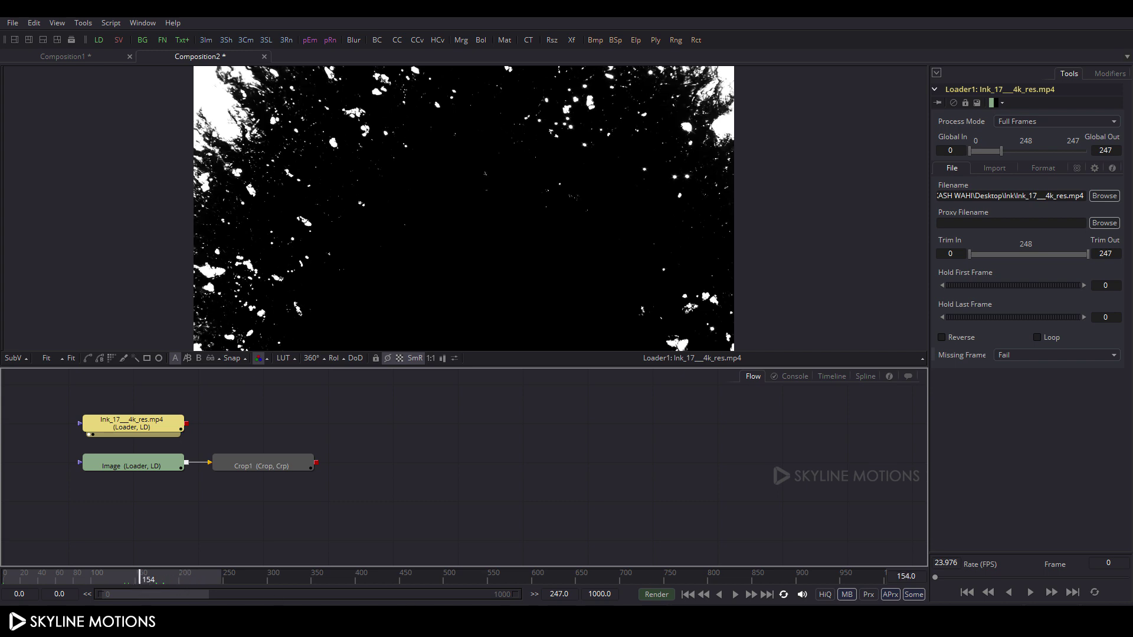
pyautogui.click(618, 595)
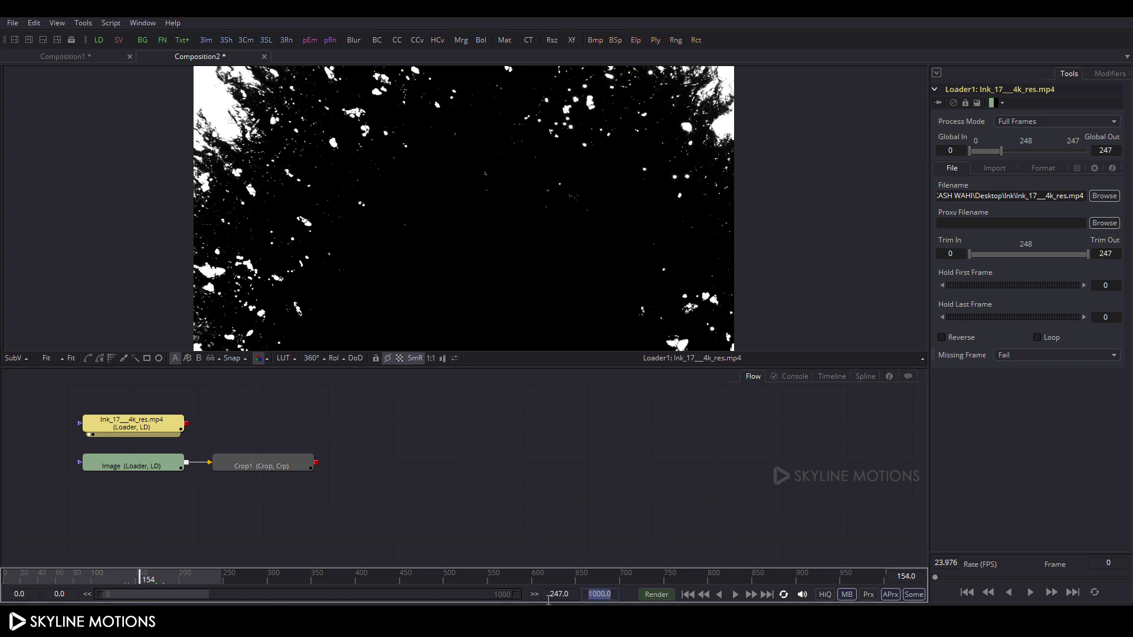
pyautogui.write('150')
pyautogui.press('Return')
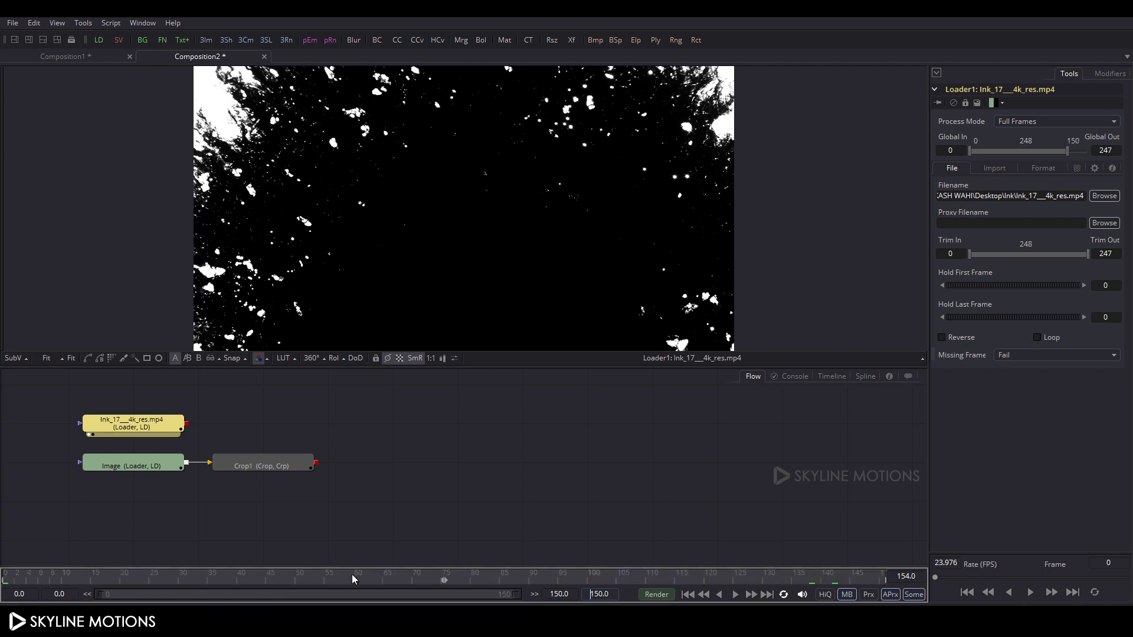
# Play the ink clip and scrub the timeline to frame 56 to review the ink spread
pyautogui.click(735, 594)
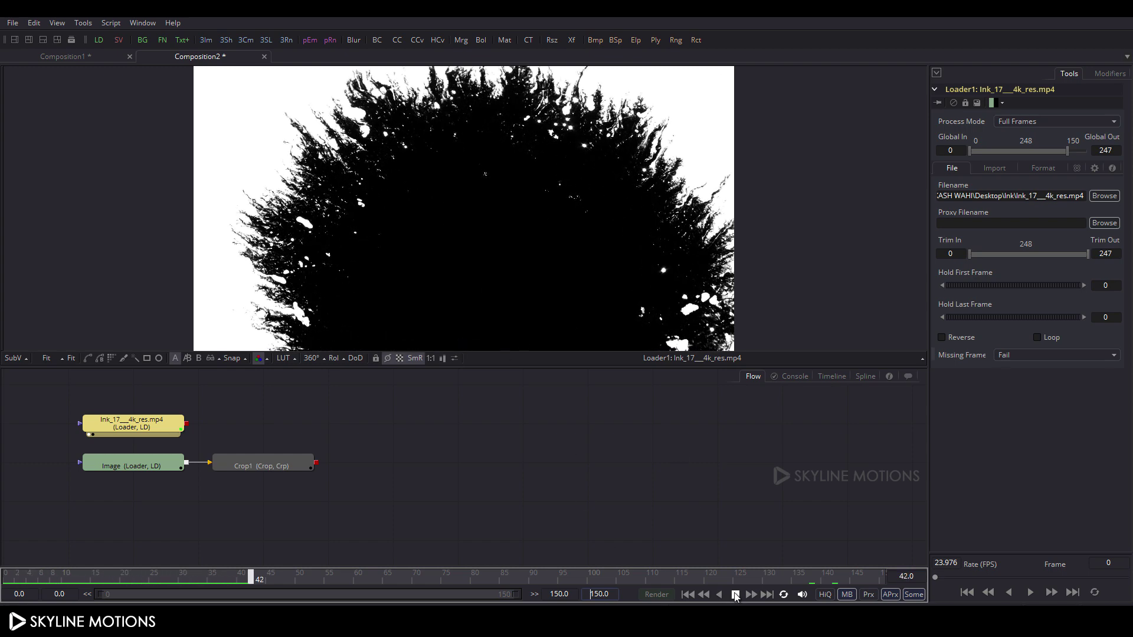
pyautogui.click(257, 582)
pyautogui.moveTo(257, 587); pyautogui.dragTo(332, 583)
pyautogui.click(457, 472)
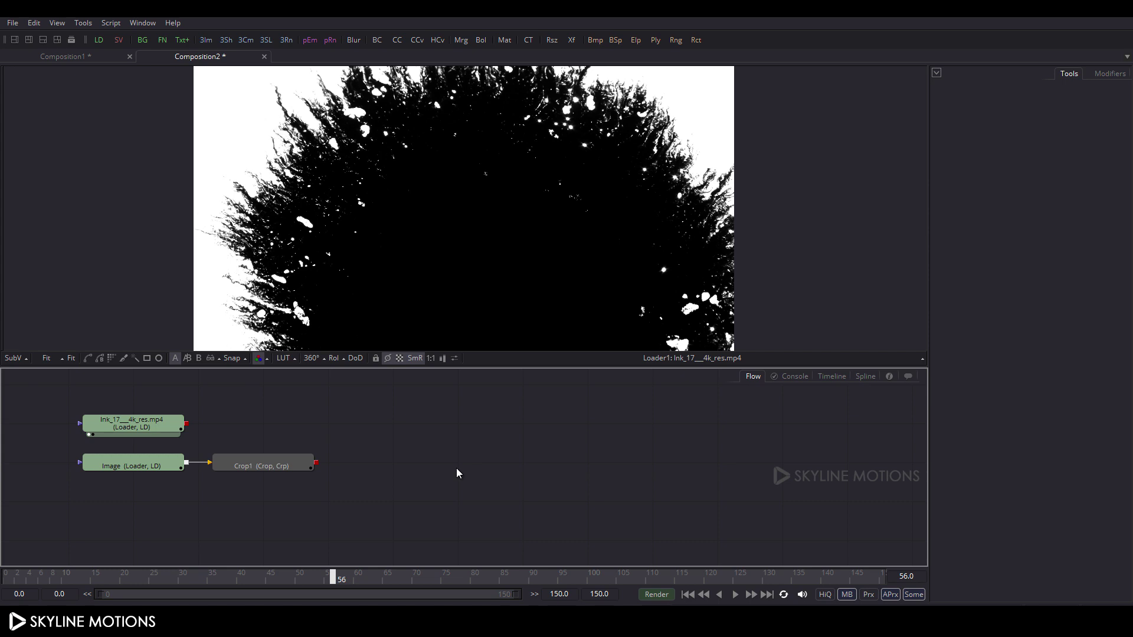
# Add a Merge node beside the ink loader, with the Crop node connected to its background input
pyautogui.click(460, 40)
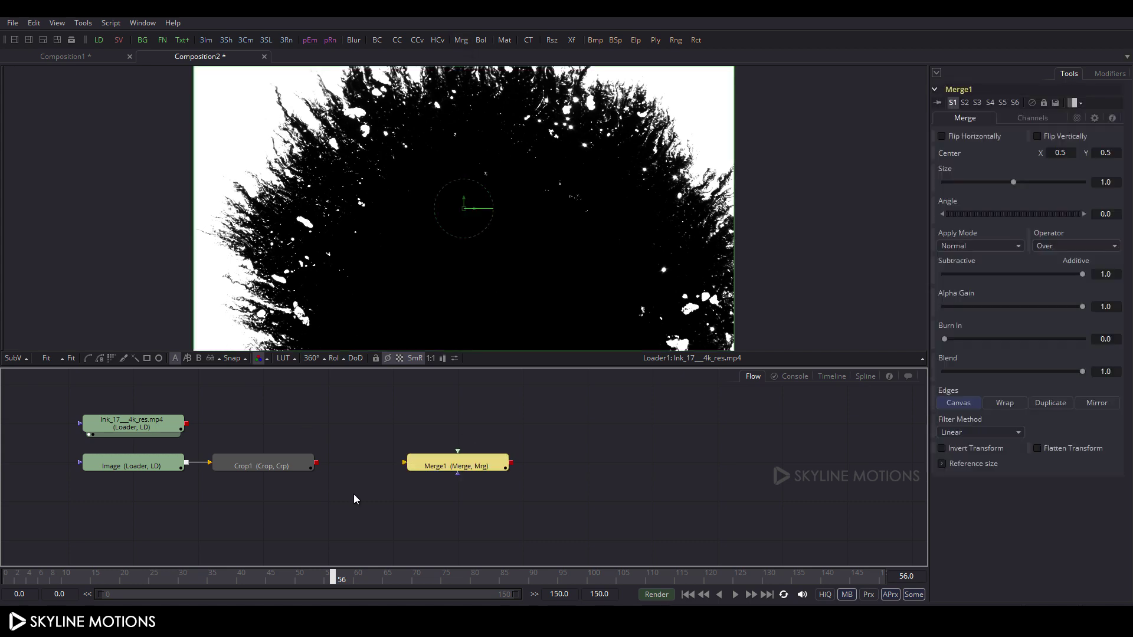
pyautogui.moveTo(453, 471)
pyautogui.mouseDown()
pyautogui.moveTo(258, 432)
pyautogui.moveTo(253, 467)
pyautogui.mouseUp()
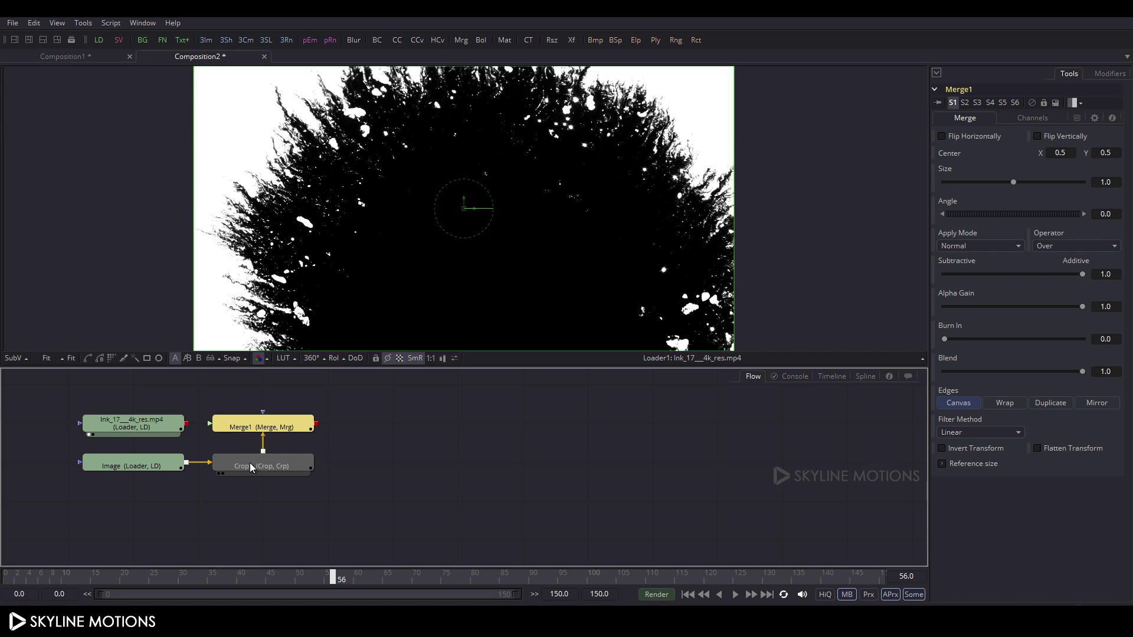
# Connect the ink loader to Merge1's foreground input and display the merge result in the viewer
pyautogui.moveTo(211, 425); pyautogui.dragTo(145, 427)
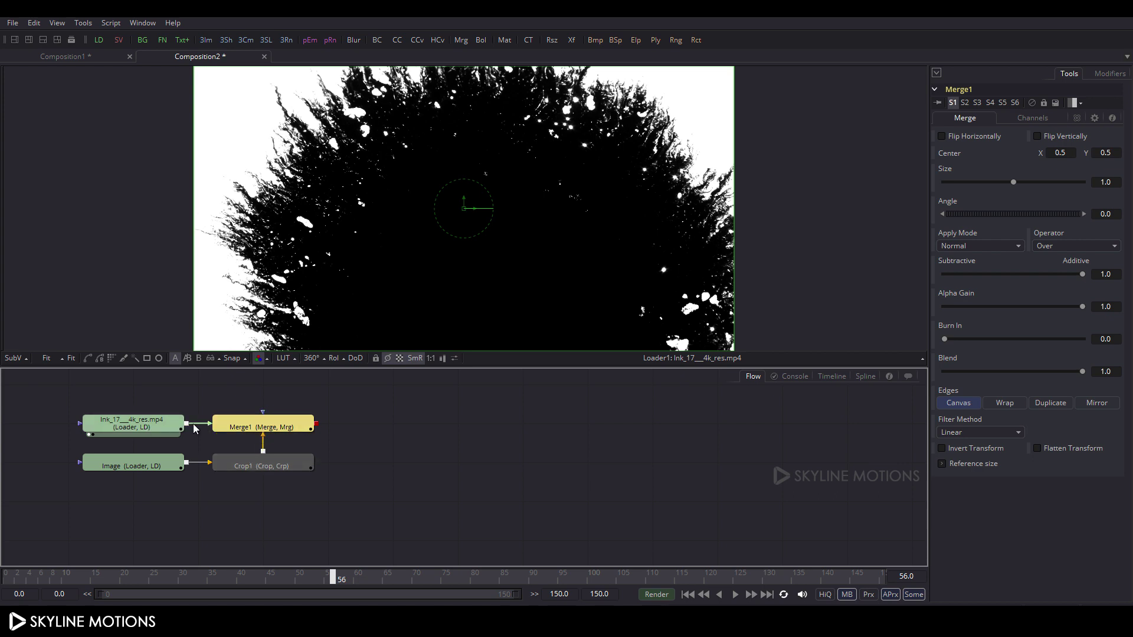
pyautogui.moveTo(250, 429); pyautogui.dragTo(295, 163)
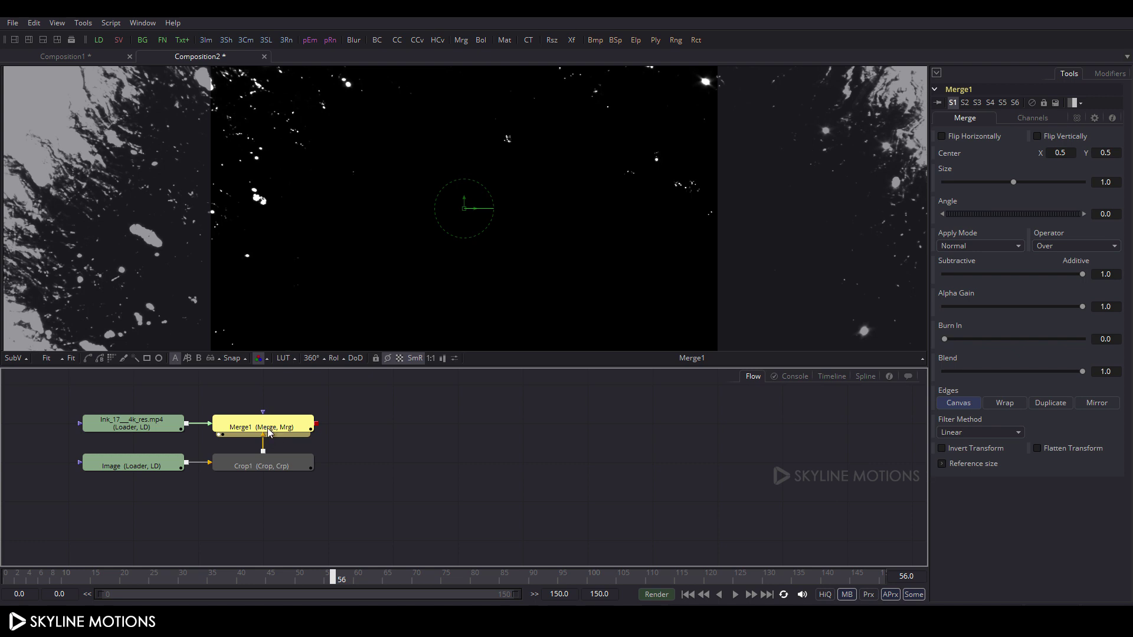
# Make room before Merge1 and insert a Resize node between the ink loader and the merge
pyautogui.moveTo(262, 426); pyautogui.dragTo(391, 425)
pyautogui.click(117, 433)
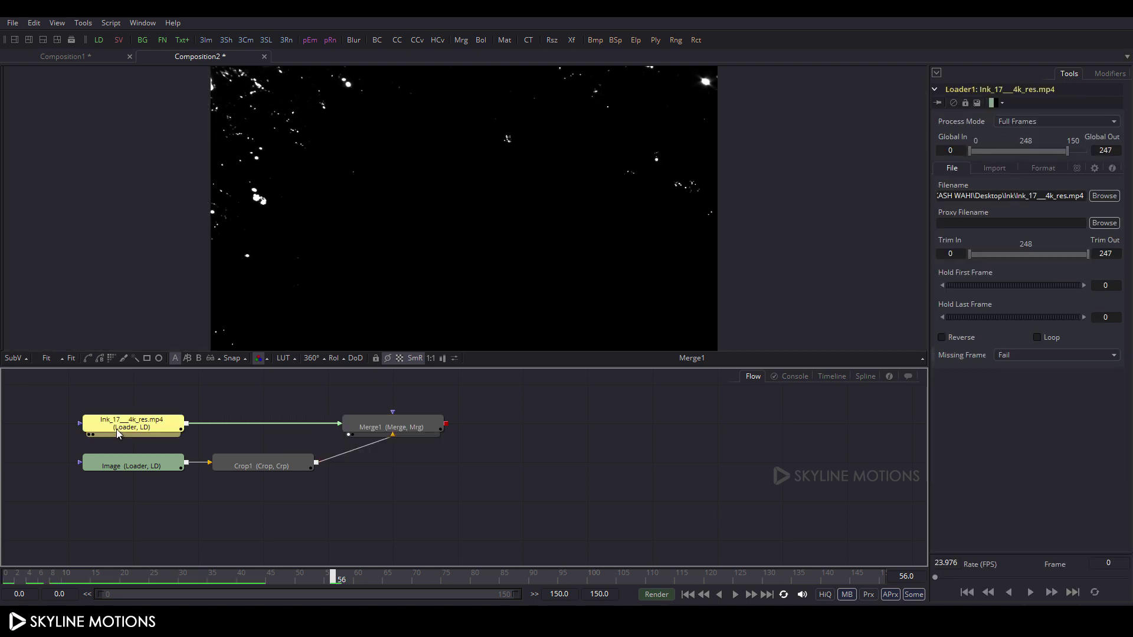
pyautogui.hotkey('ctrl', 'space')
pyautogui.write('C')
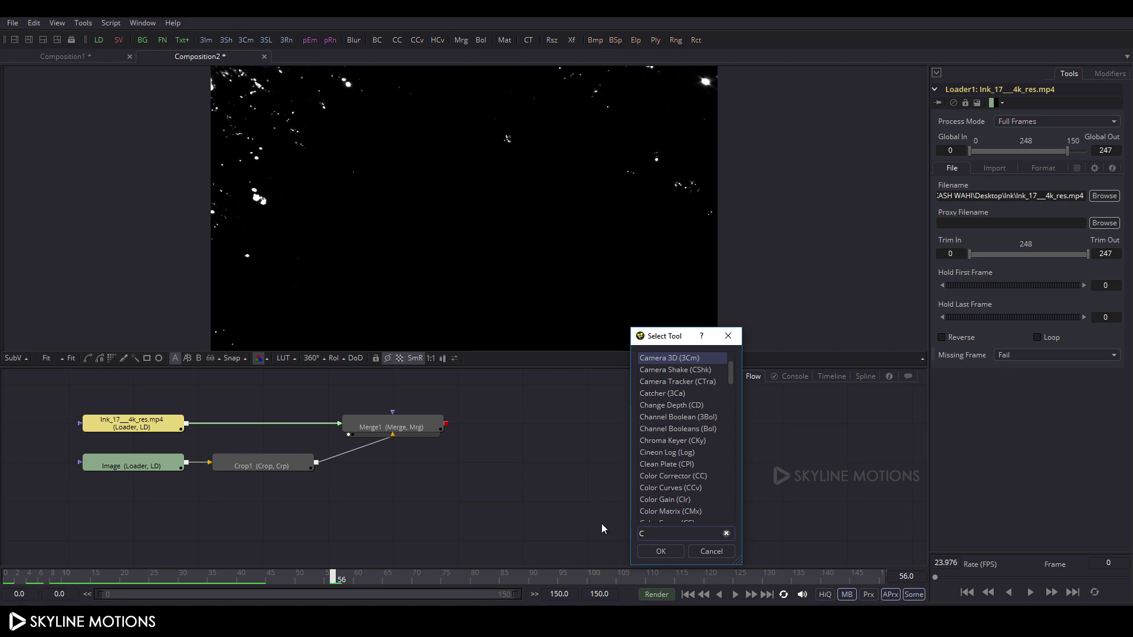
pyautogui.press('BackSpace')
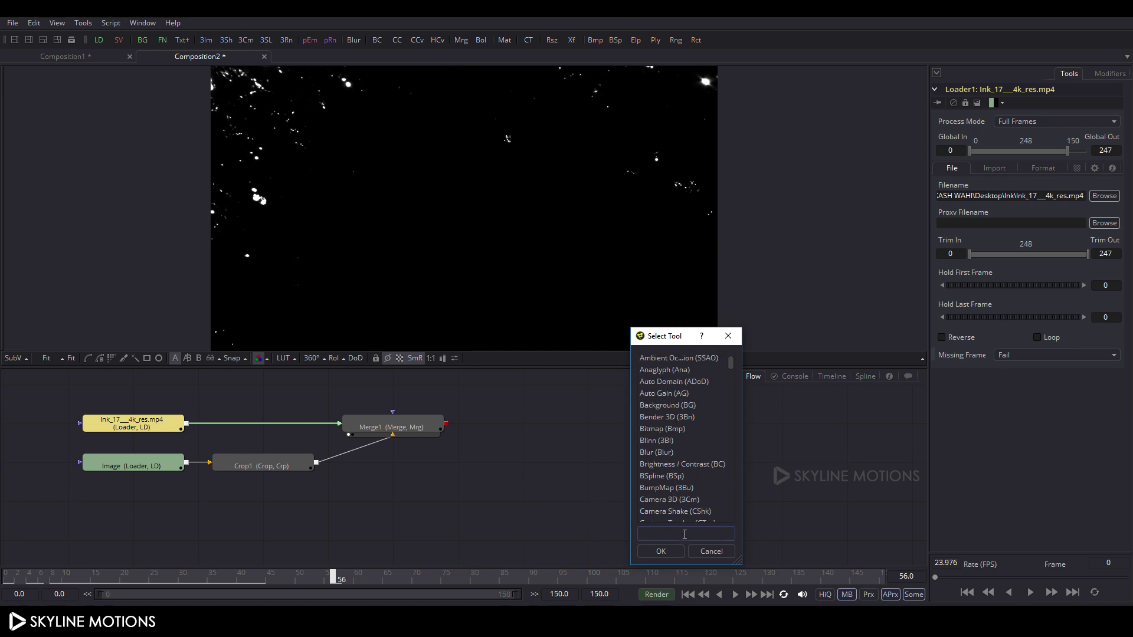
pyautogui.write('res')
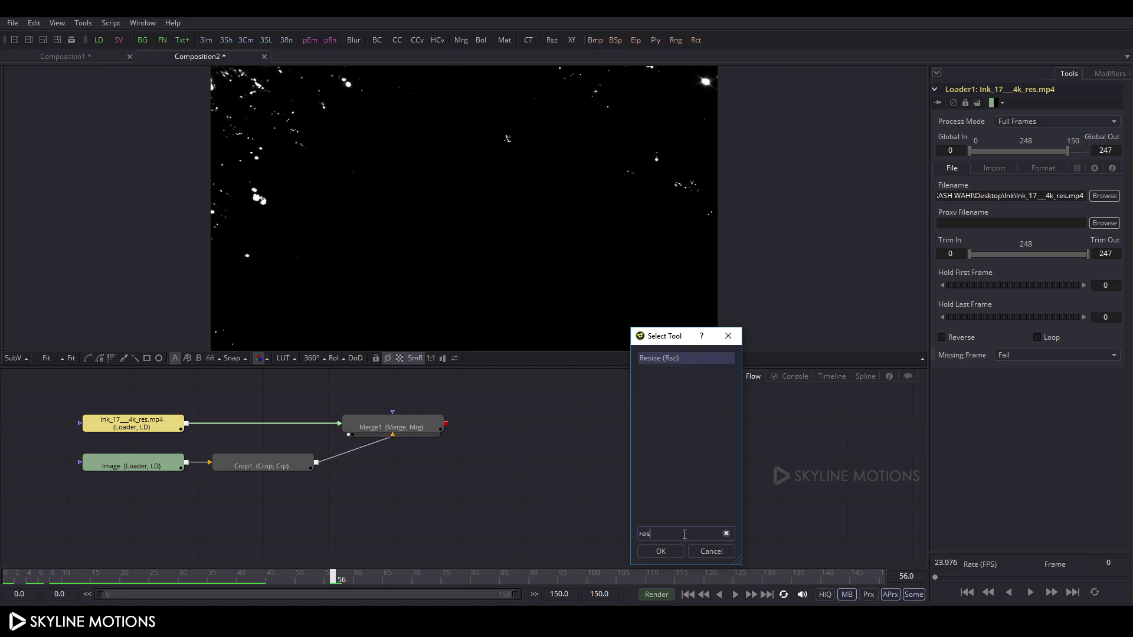
pyautogui.click(662, 550)
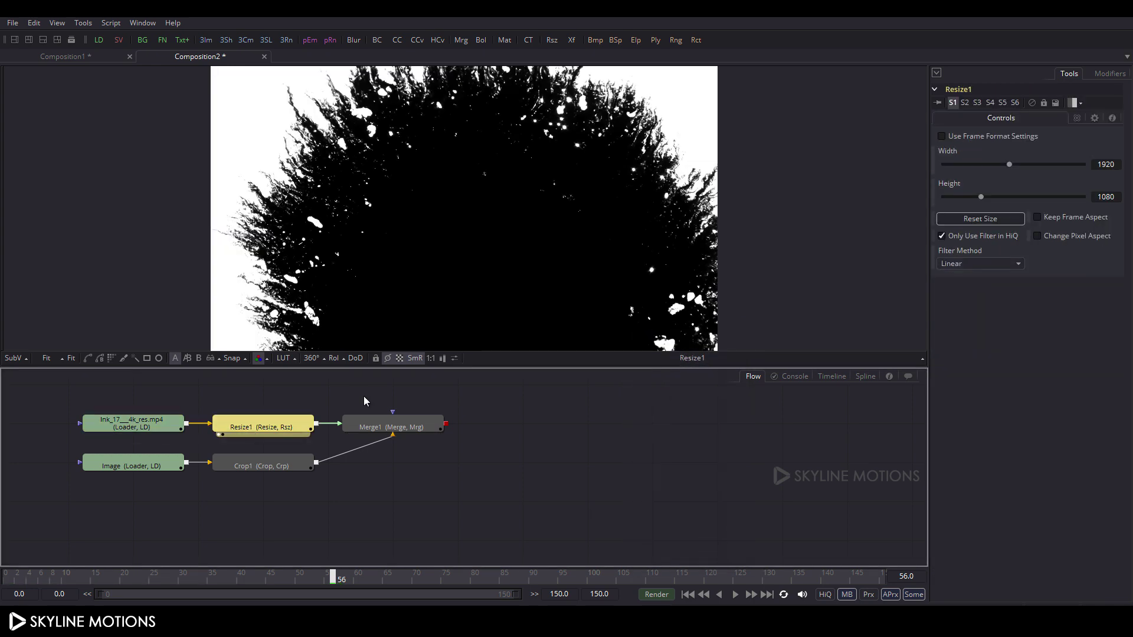
# Display Merge1 in the viewer and set its apply mode to Screen
pyautogui.moveTo(379, 429); pyautogui.dragTo(417, 69)
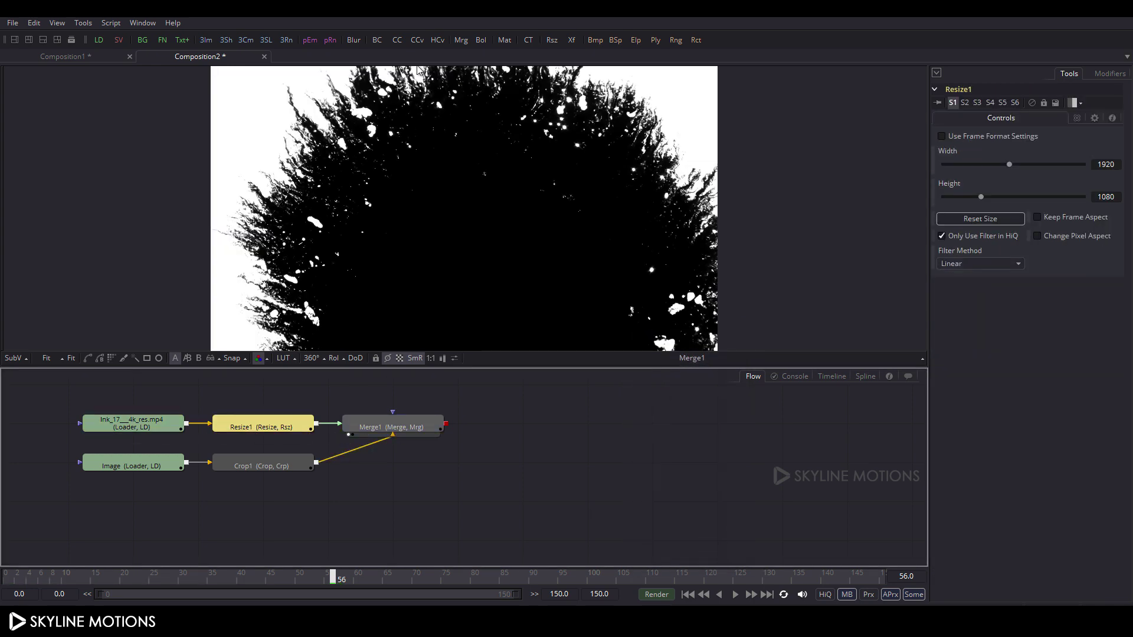
pyautogui.click(393, 430)
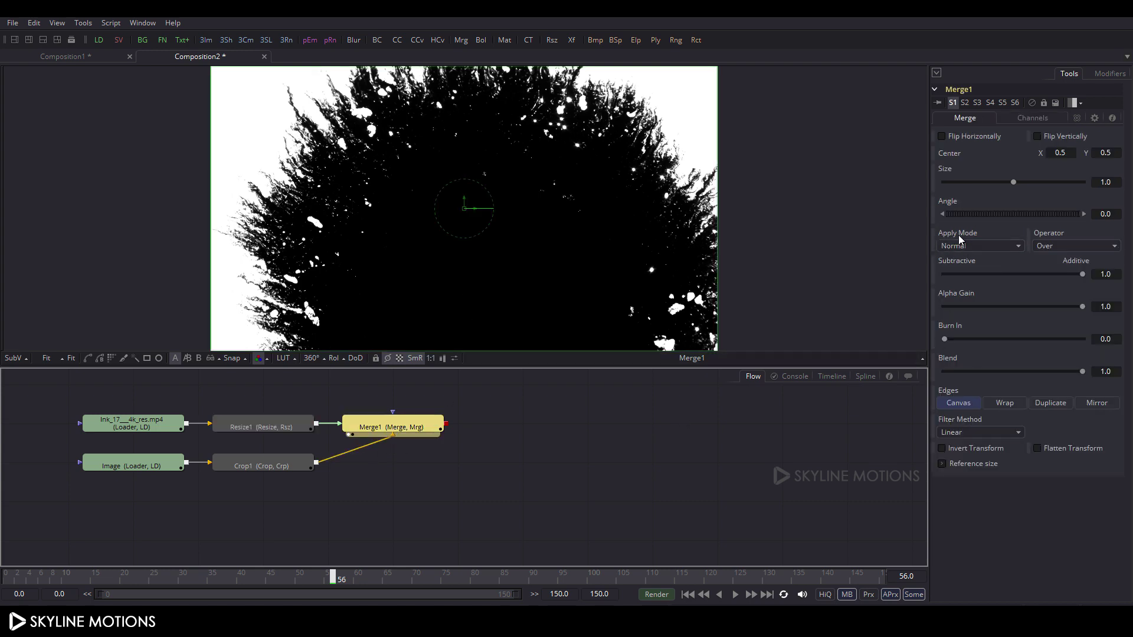
pyautogui.click(979, 247)
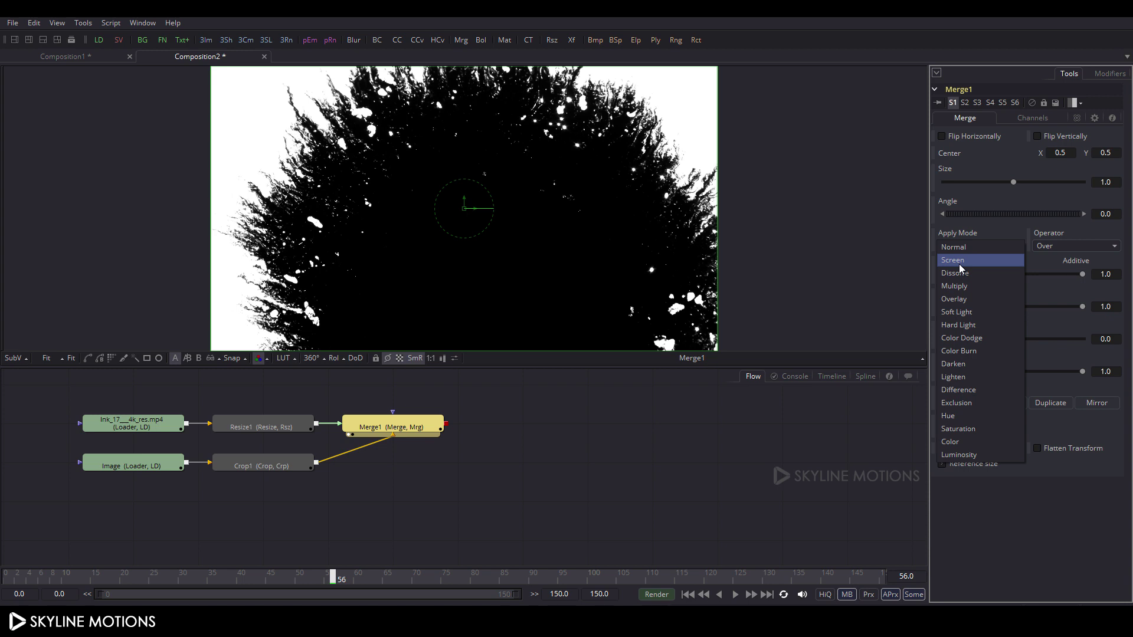
pyautogui.click(958, 263)
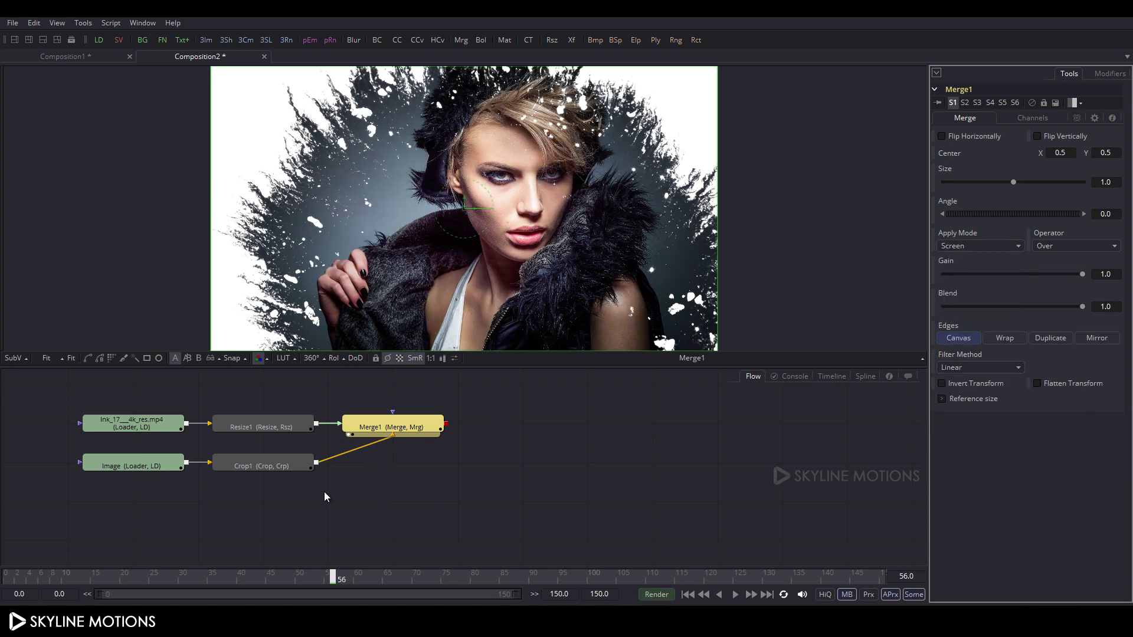
# Insert a Transform node between Crop1 and Merge1 and display it in the viewer
pyautogui.click(260, 466)
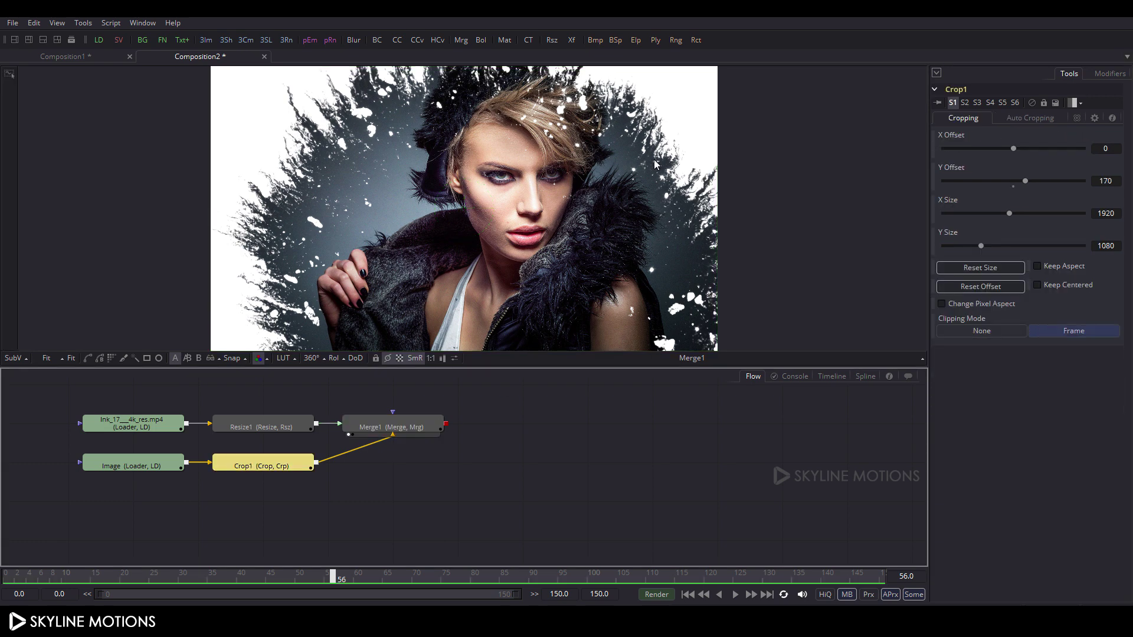
pyautogui.click(571, 40)
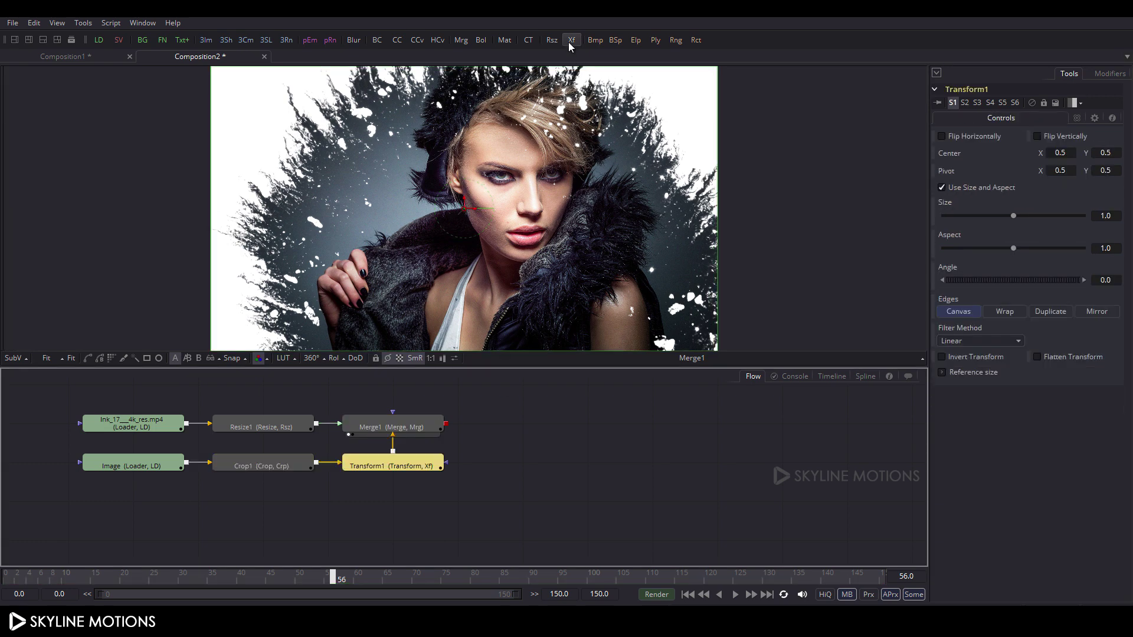
pyautogui.press('1')
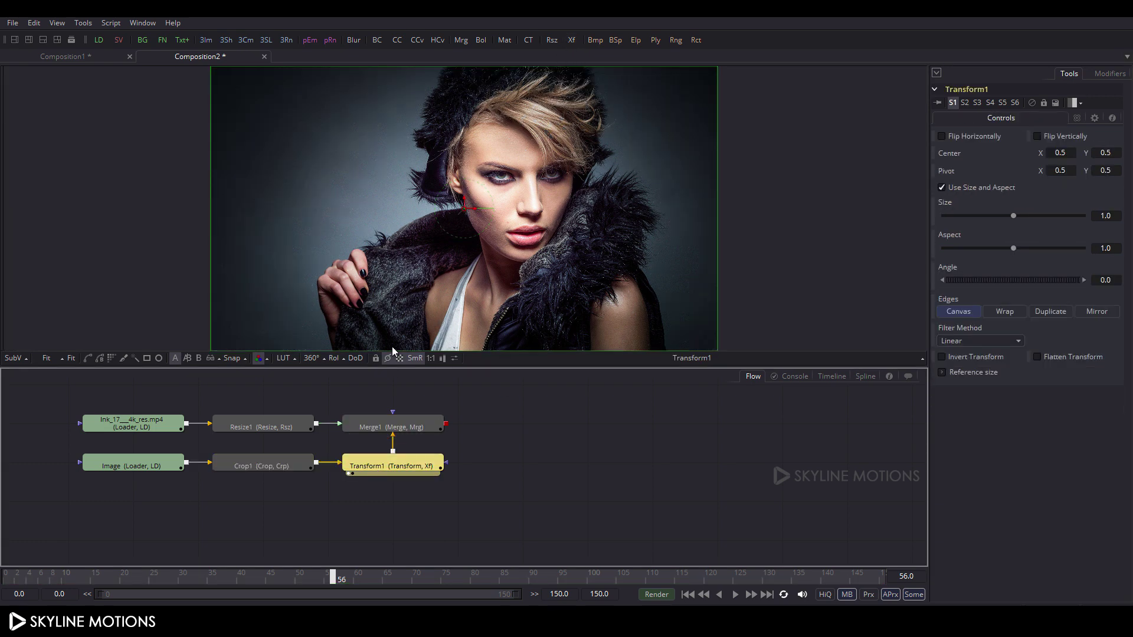
# Animate Transform1's Size and set it to 1.2 at frame 150
pyautogui.moveTo(349, 572); pyautogui.dragTo(1043, 570)
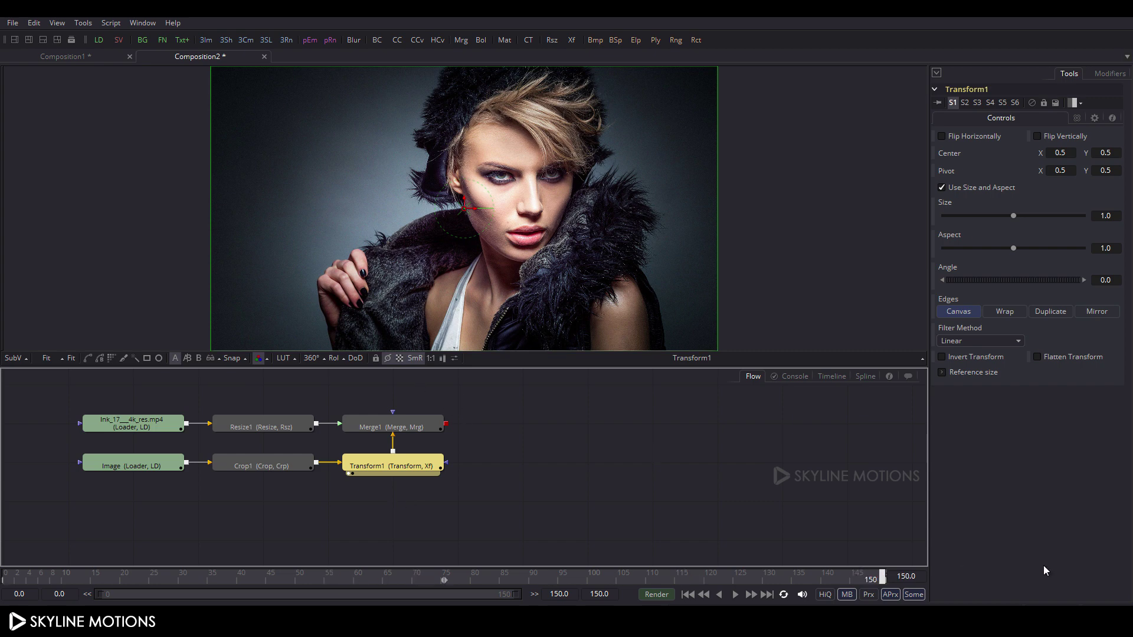
pyautogui.rightClick(949, 206)
pyautogui.click(961, 213)
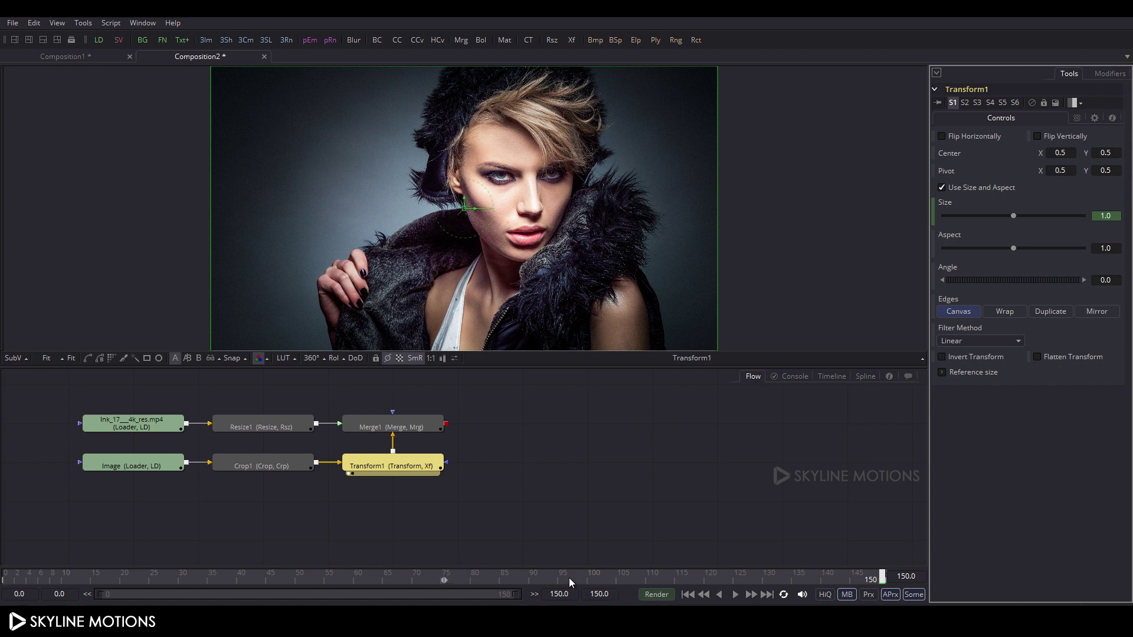
pyautogui.click(1115, 215)
pyautogui.write('1.2')
pyautogui.press('Tab')
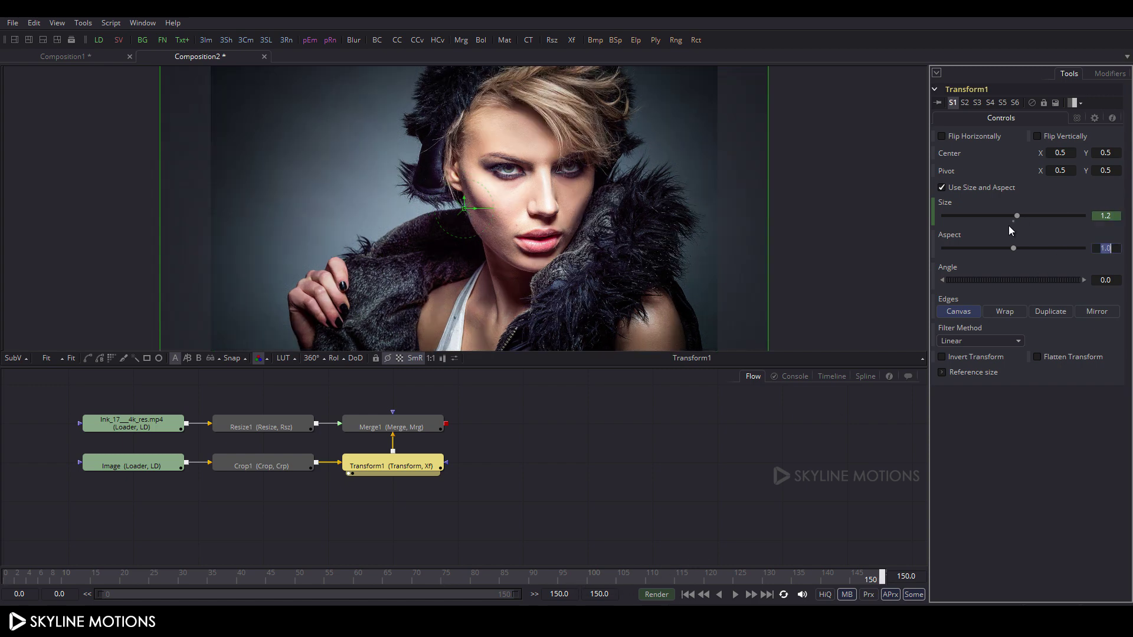
# Keyframe Transform1's Size at its default 1.0 on frame 0, play the zoom animation, and return to frame 0
pyautogui.moveTo(28, 574); pyautogui.dragTo(3, 572)
pyautogui.press('Return')
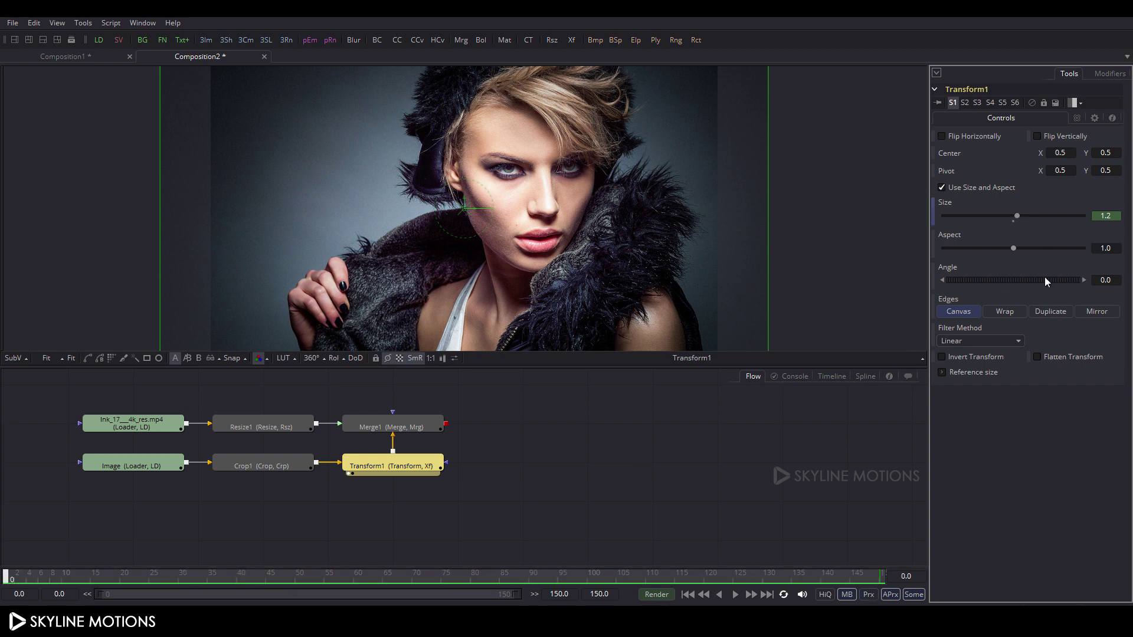
pyautogui.click(1012, 223)
pyautogui.press('space')
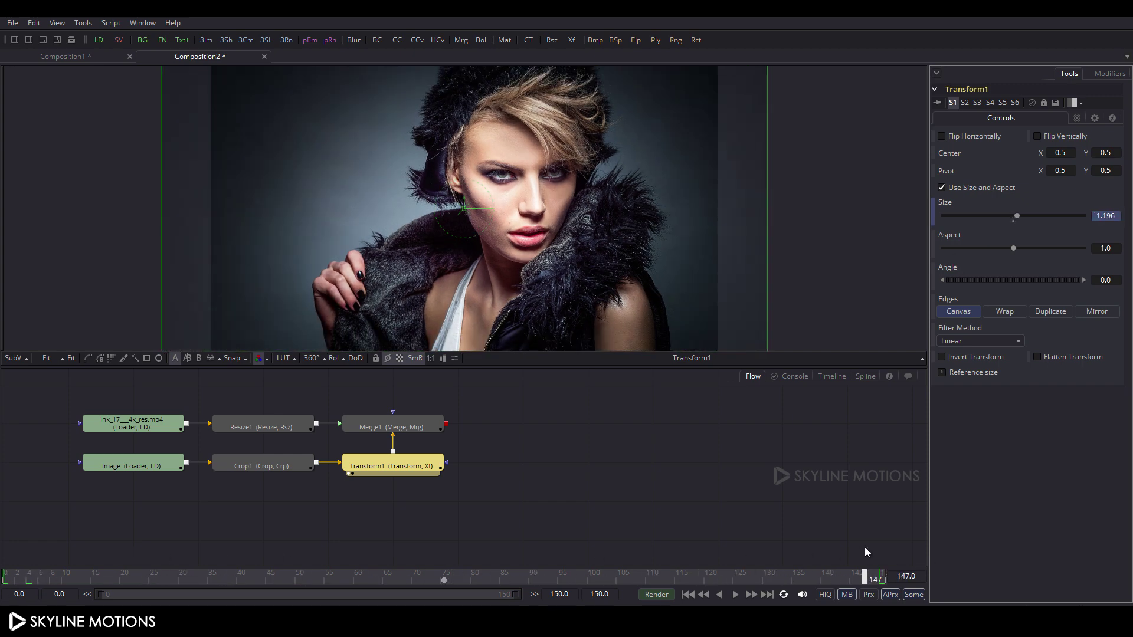
pyautogui.click(5, 571)
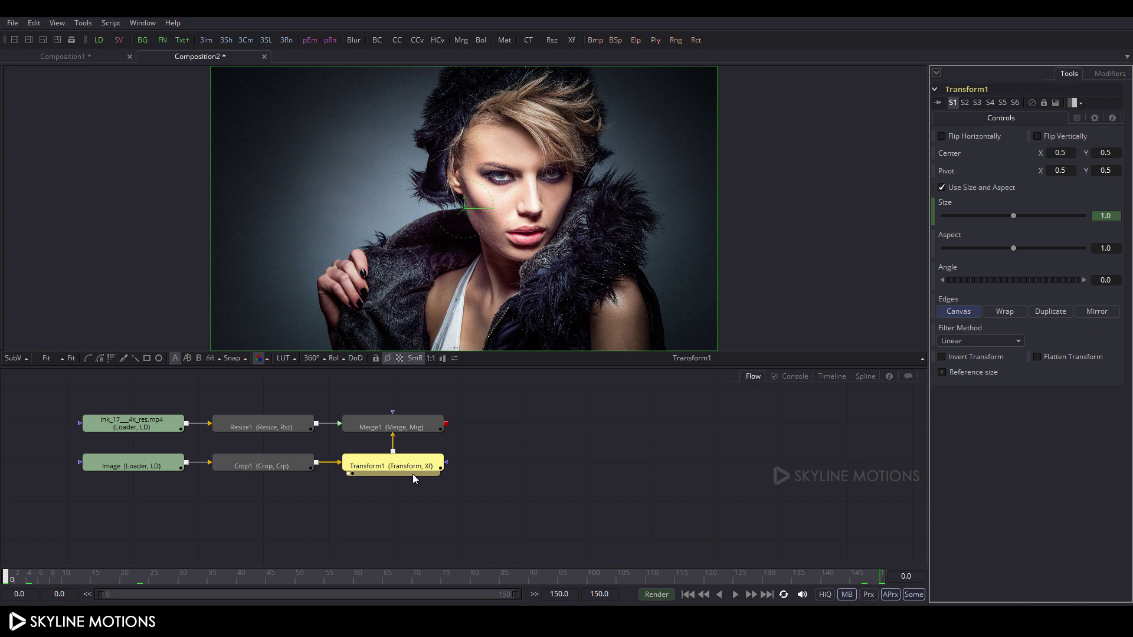
# Move the Image, Crop1 and Transform1 row lower in the flow and insert a Color Corrector between Transform1 and Merge1, shown in the viewer
pyautogui.moveTo(77, 448); pyautogui.dragTo(377, 505)
pyautogui.click(500, 479)
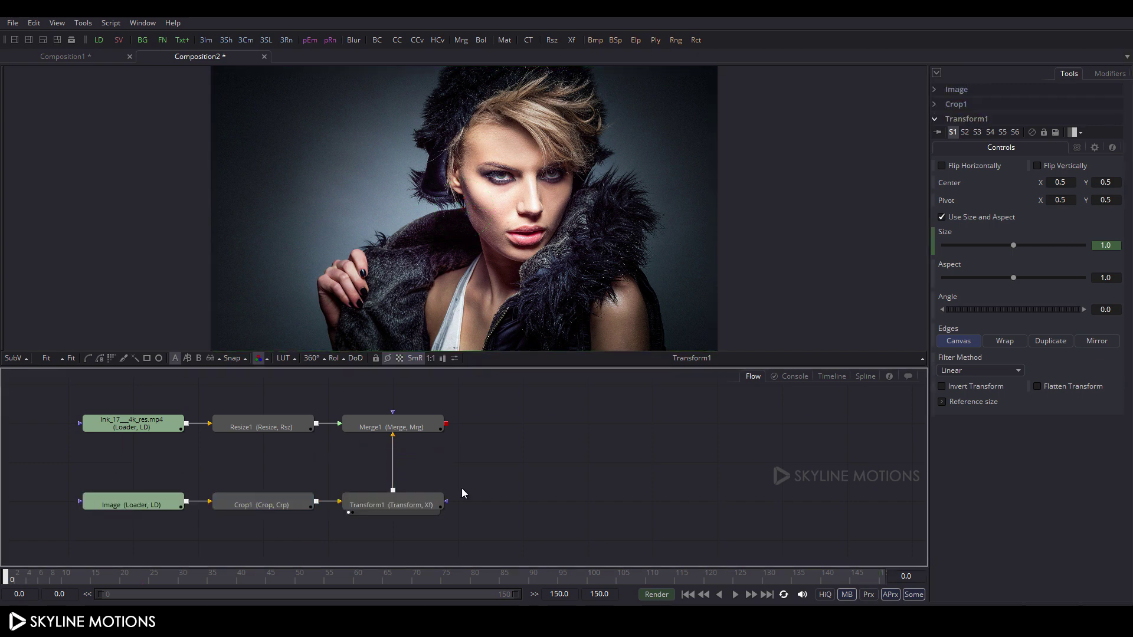
pyautogui.click(405, 500)
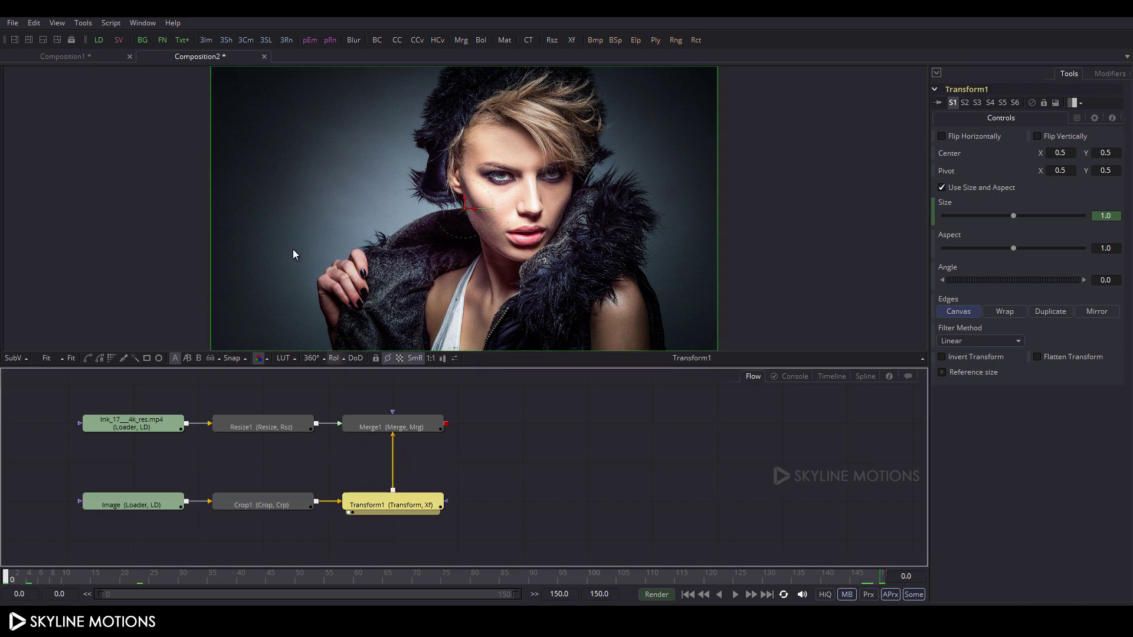
pyautogui.click(82, 23)
pyautogui.moveTo(93, 73)
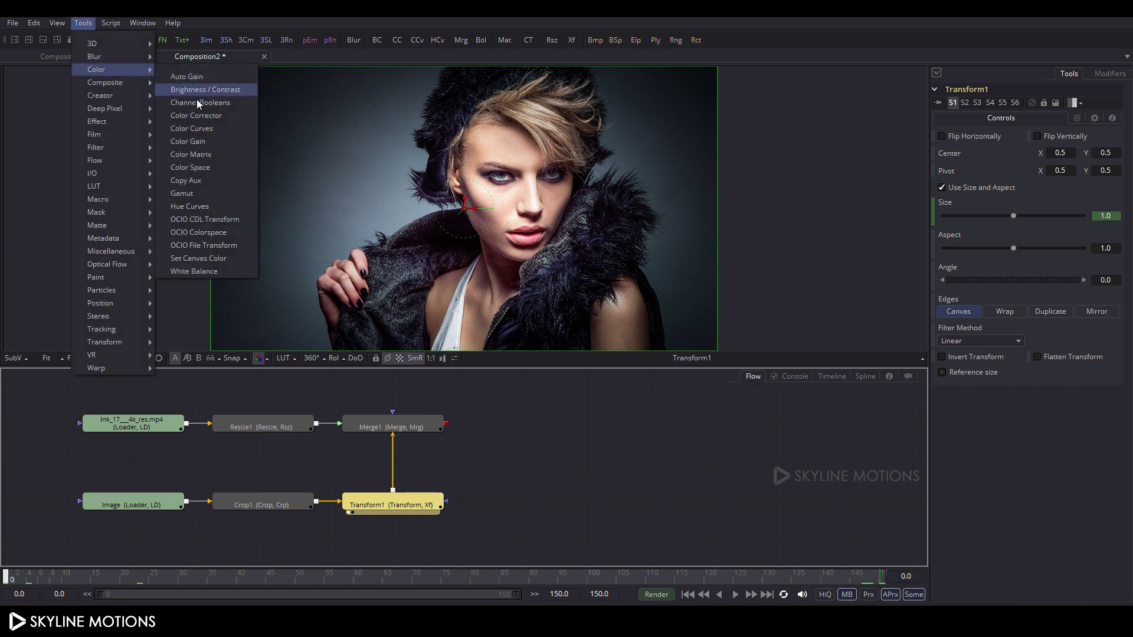
pyautogui.click(209, 118)
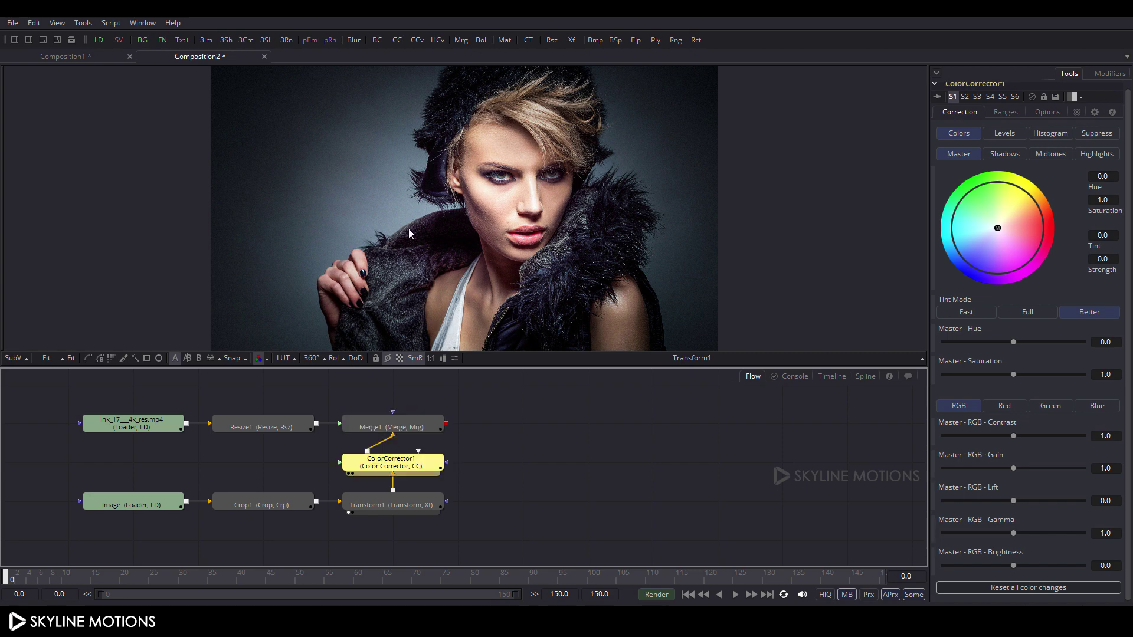
pyautogui.press('1')
# Animate the Color Corrector's Master Saturation from 0.0 at frame 0 to 1.0 at frame 150, and scrub to frame 72 to check it
pyautogui.press('End')
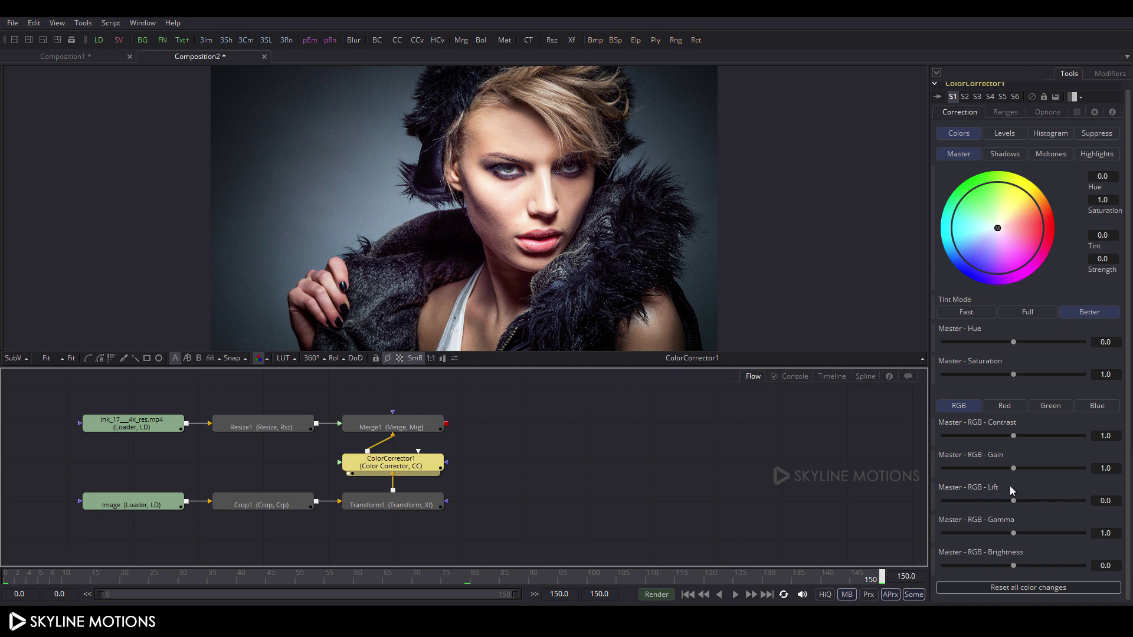
pyautogui.rightClick(991, 371)
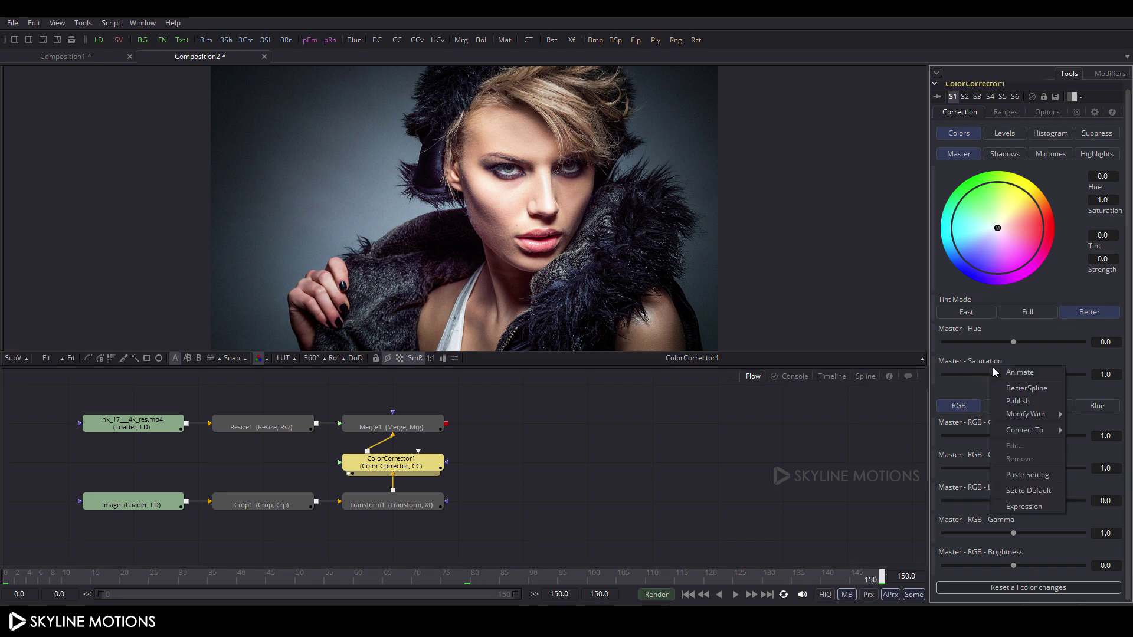
pyautogui.click(1006, 373)
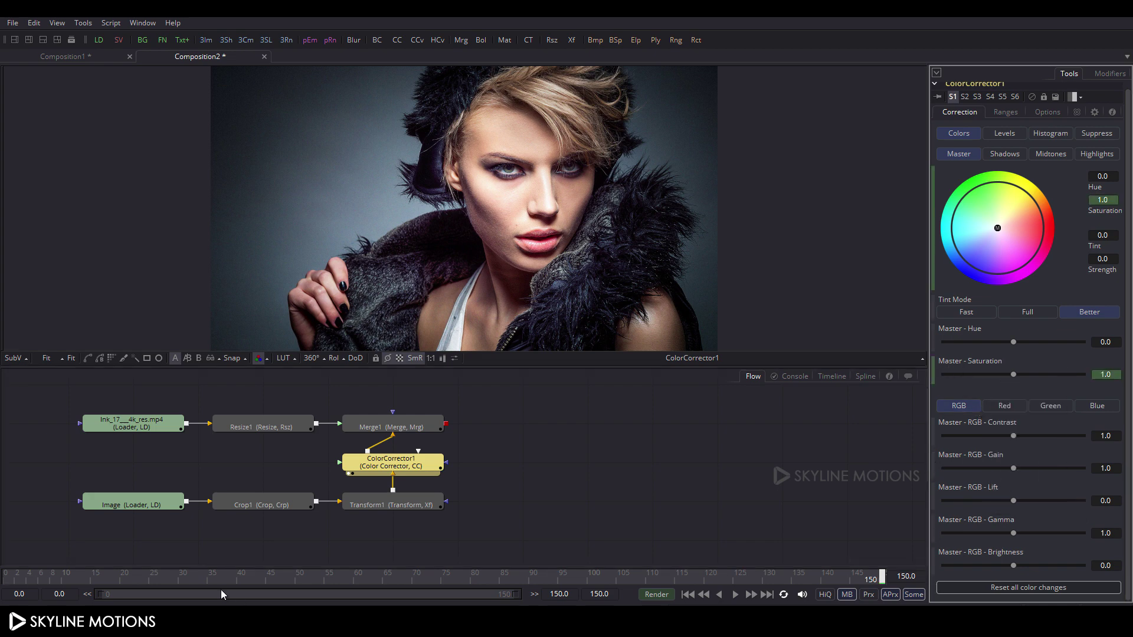
pyautogui.click(7, 575)
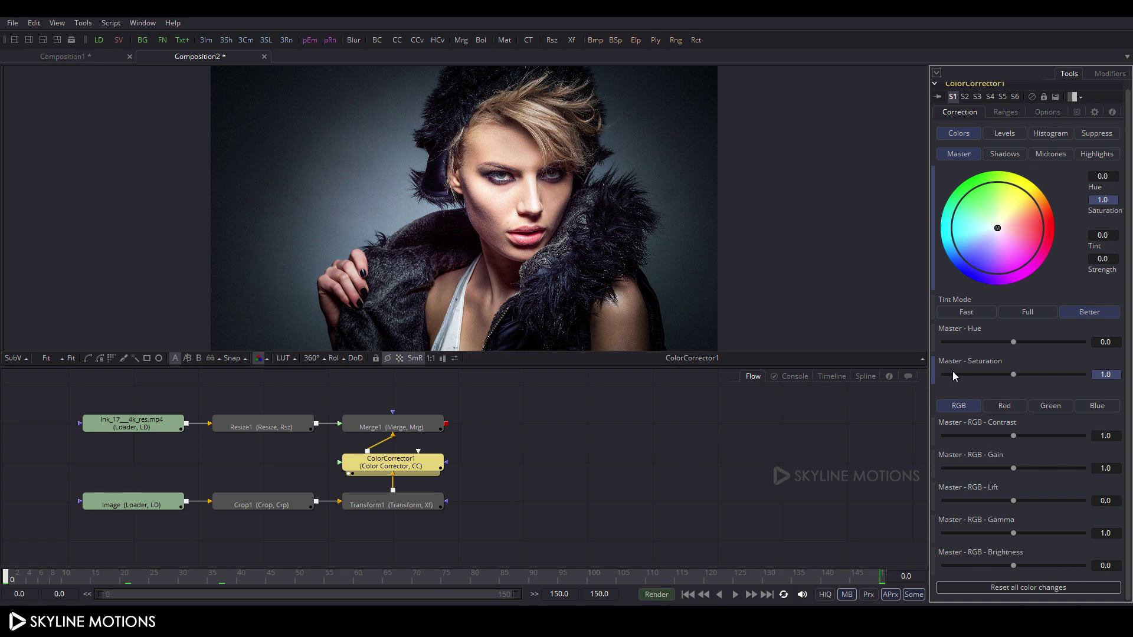
pyautogui.moveTo(1012, 375); pyautogui.dragTo(942, 384)
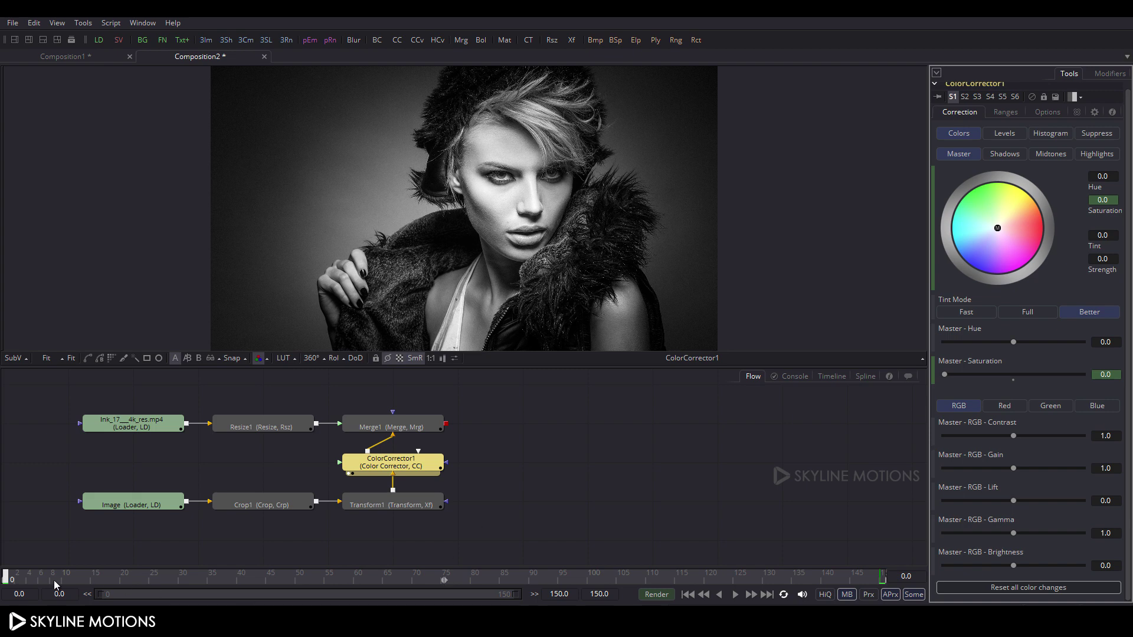
pyautogui.moveTo(59, 581); pyautogui.dragTo(426, 580)
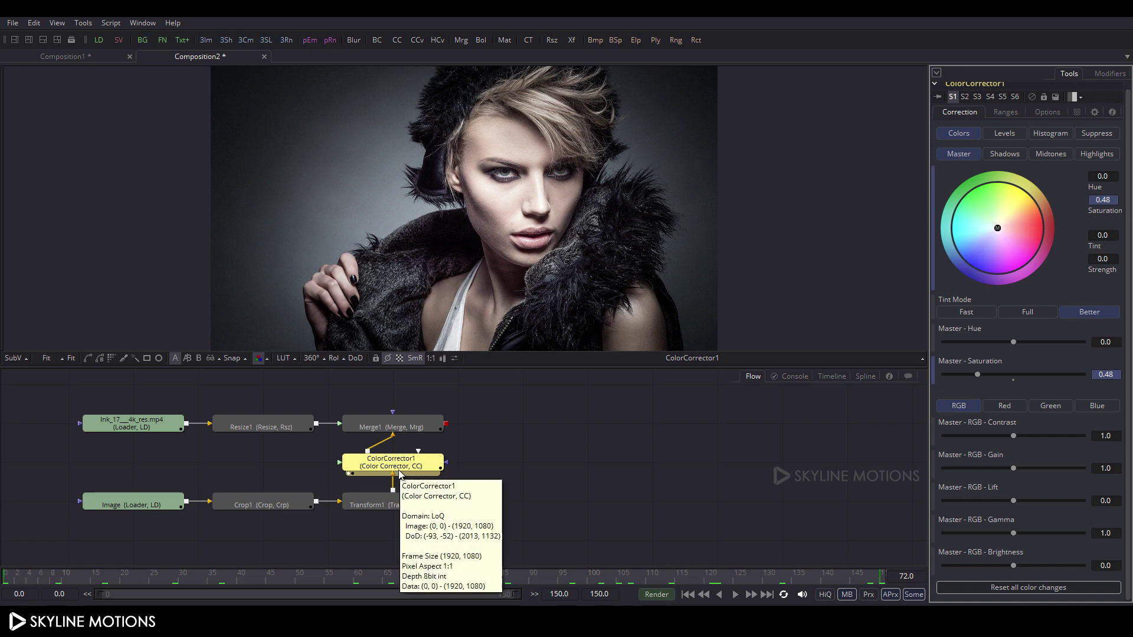
# Shift Merge1 aside and insert a second Transform node between Resize1 and the merge
pyautogui.moveTo(403, 428); pyautogui.dragTo(533, 428)
pyautogui.click(273, 432)
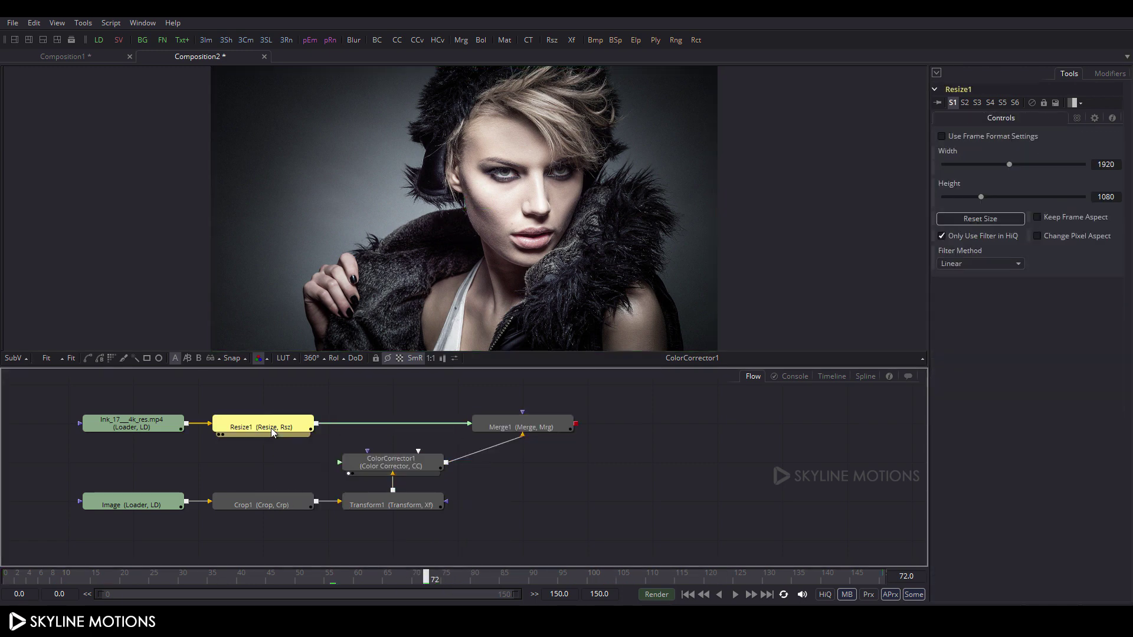
pyautogui.click(571, 41)
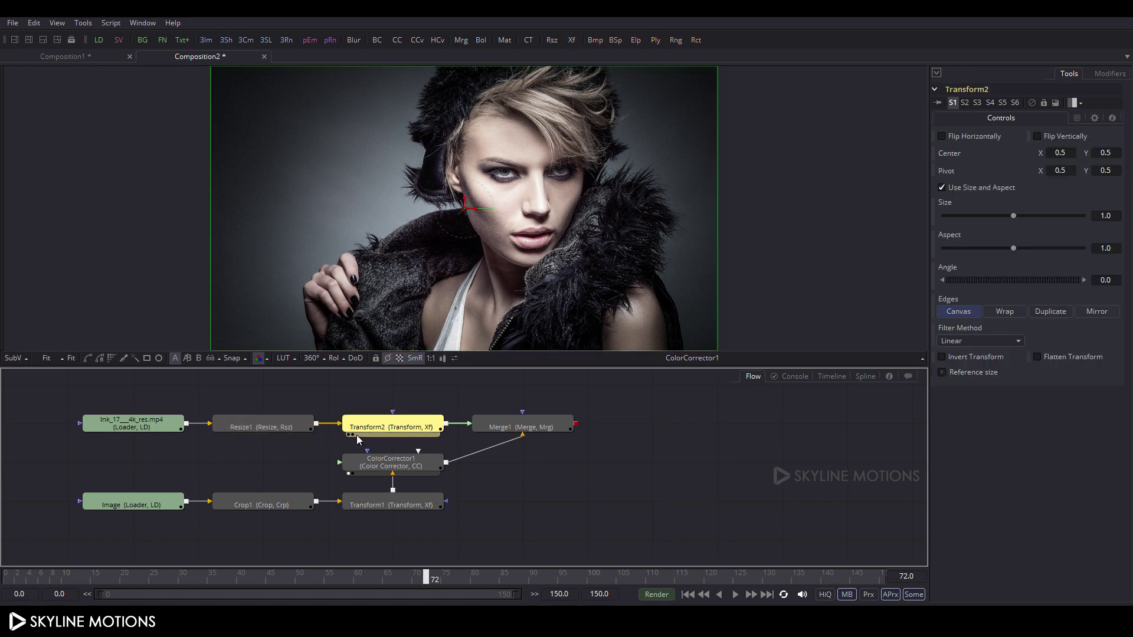
# Display Merge1 in the viewer, flip the ink vertically with Transform2, and scrub to frame 96 to review the reveal
pyautogui.moveTo(486, 426)
pyautogui.mouseDown()
pyautogui.moveTo(493, 221)
pyautogui.moveTo(489, 236)
pyautogui.mouseUp()
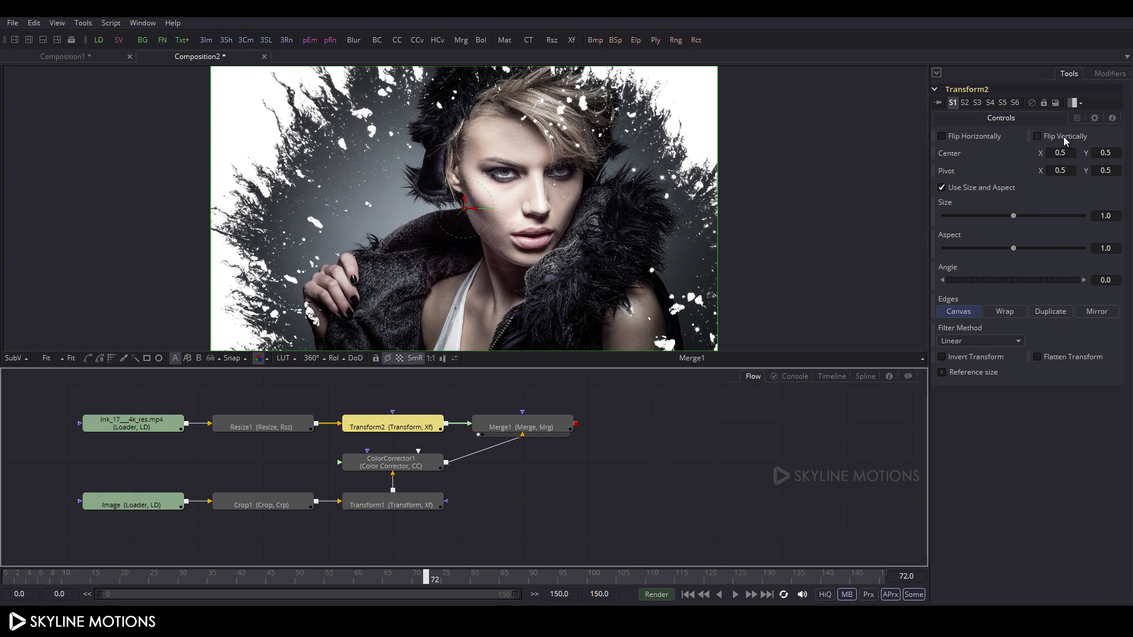
pyautogui.click(1037, 137)
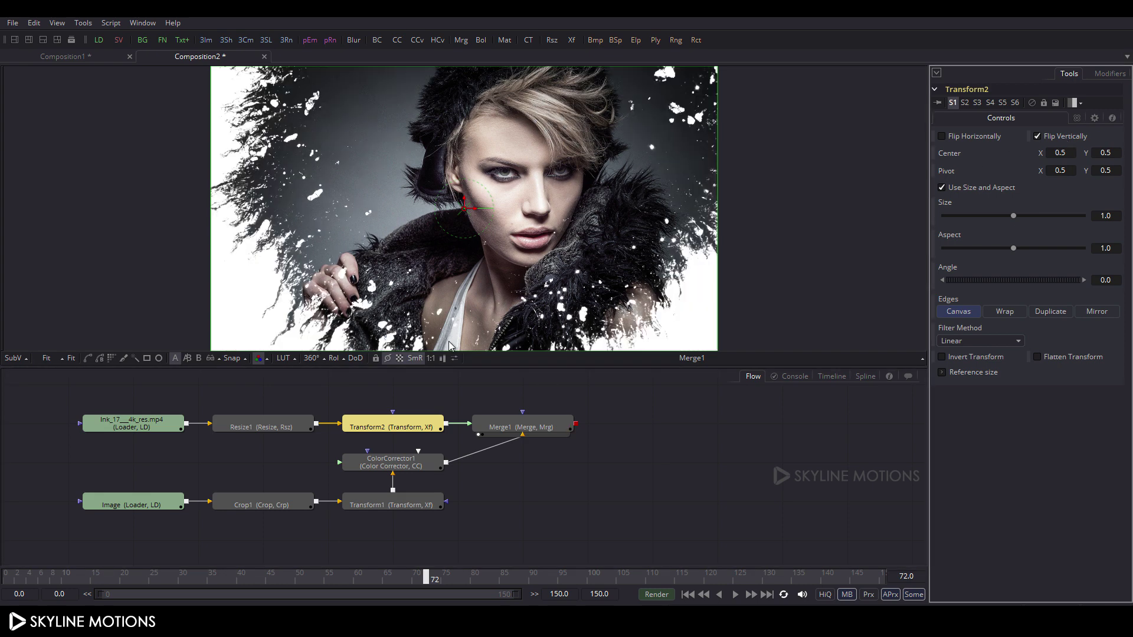
pyautogui.moveTo(426, 575); pyautogui.dragTo(567, 576)
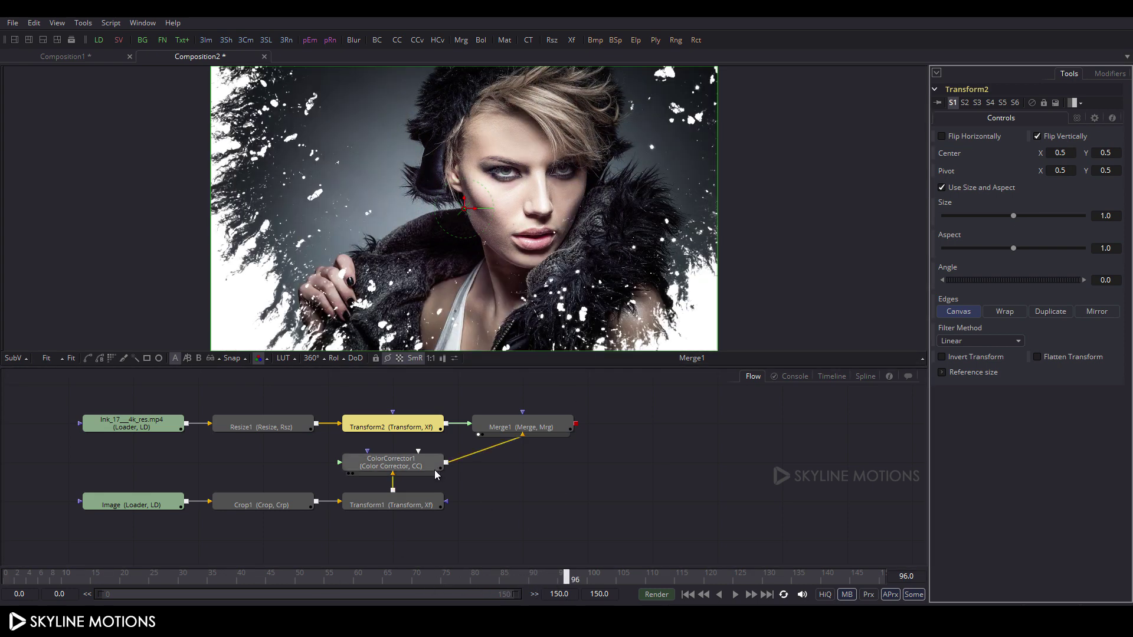
# Line up ColorCorrector1 beside Transform1 below Merge1, and play the reveal from the first frame, stopping at frame 116
pyautogui.moveTo(392, 462); pyautogui.dragTo(522, 502)
pyautogui.click(568, 515)
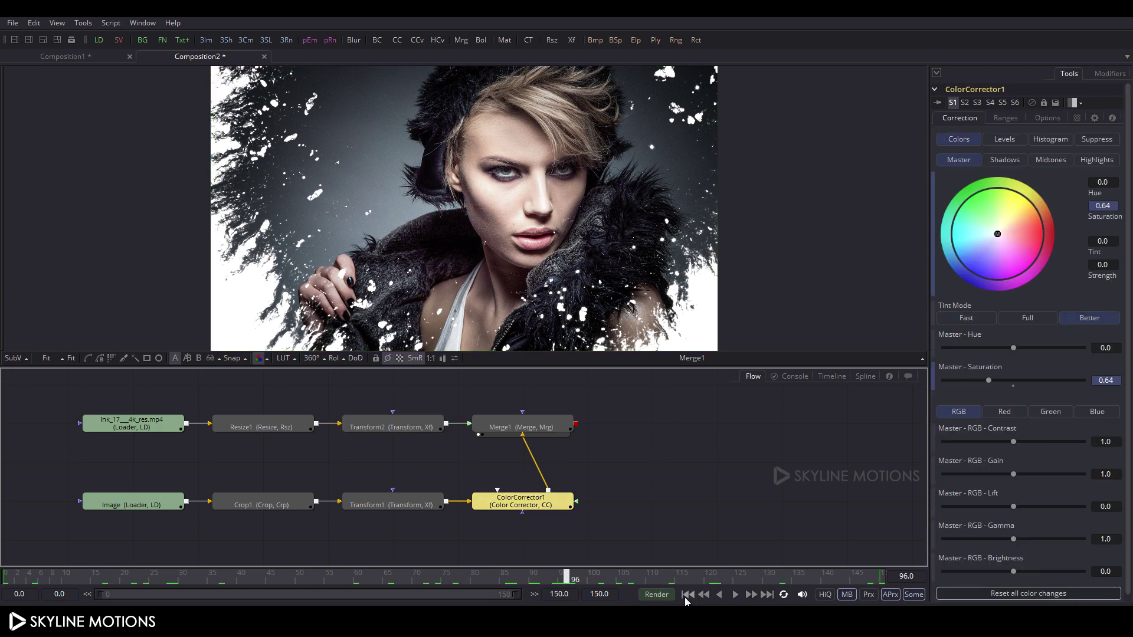
pyautogui.click(686, 595)
pyautogui.click(735, 595)
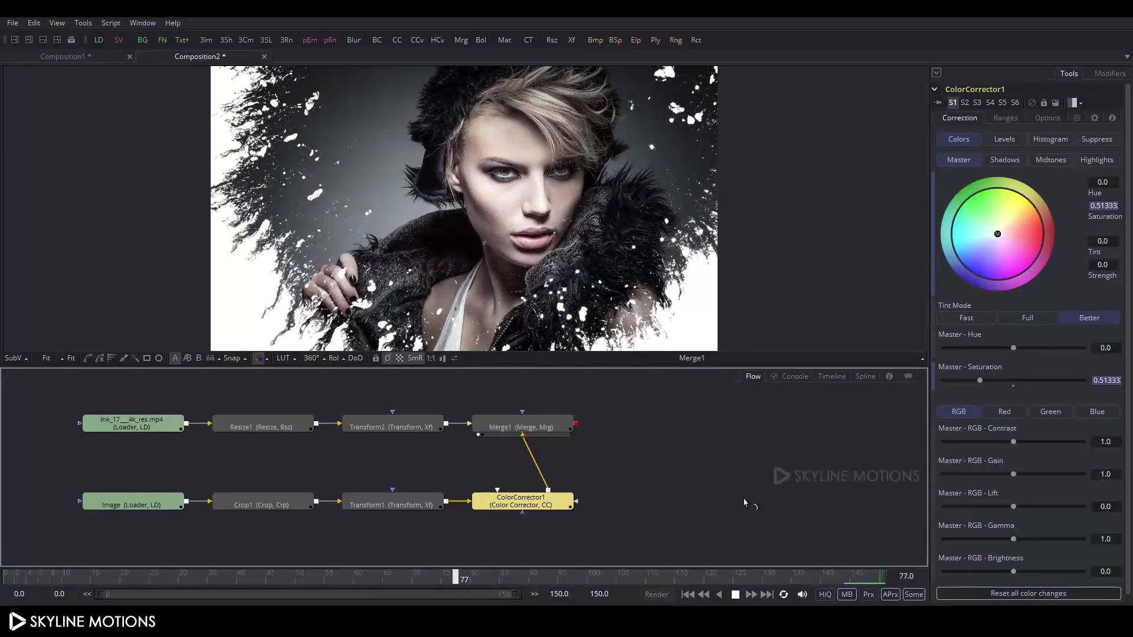
pyautogui.click(735, 595)
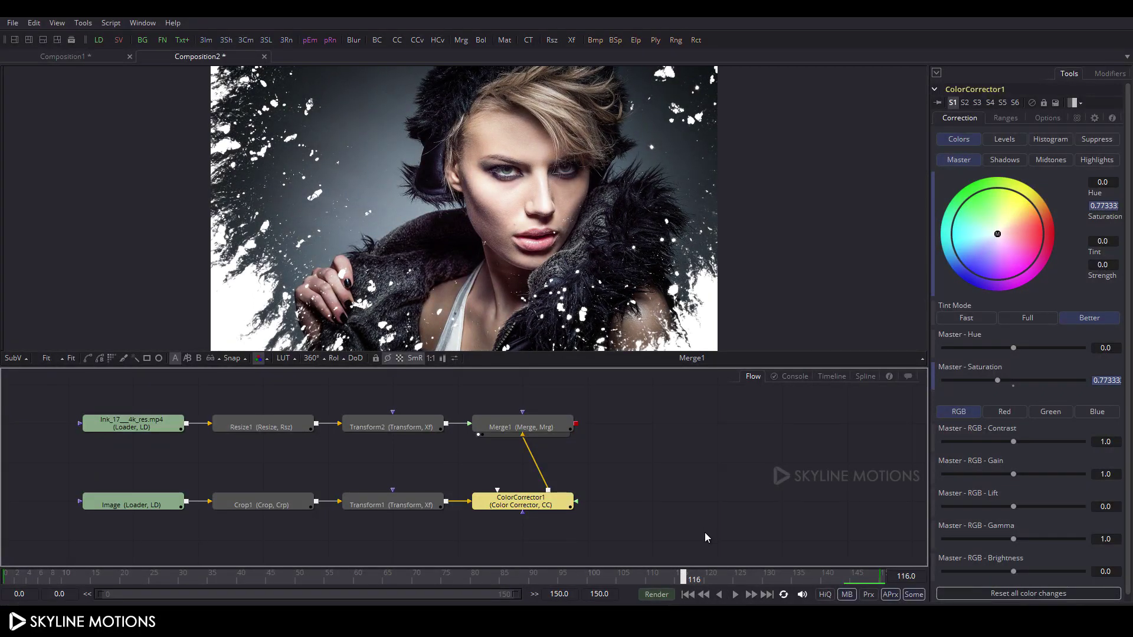
# Add a Background node beside Merge1 in the flow and rename it Black
pyautogui.moveTo(689, 466); pyautogui.dragTo(582, 465)
pyautogui.click(564, 465)
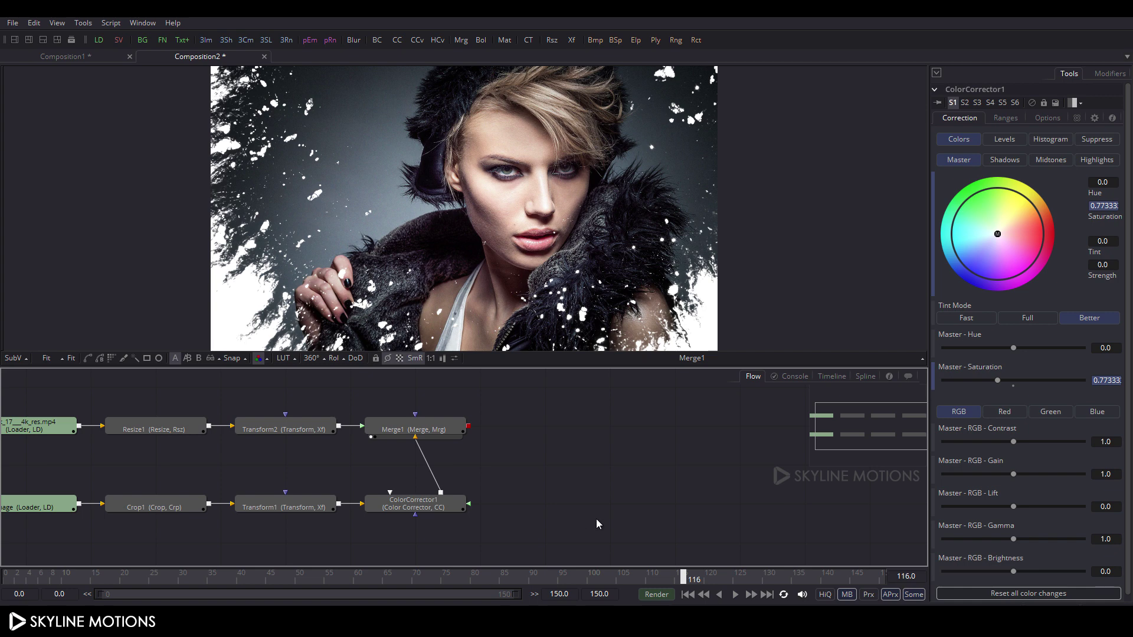
pyautogui.click(142, 39)
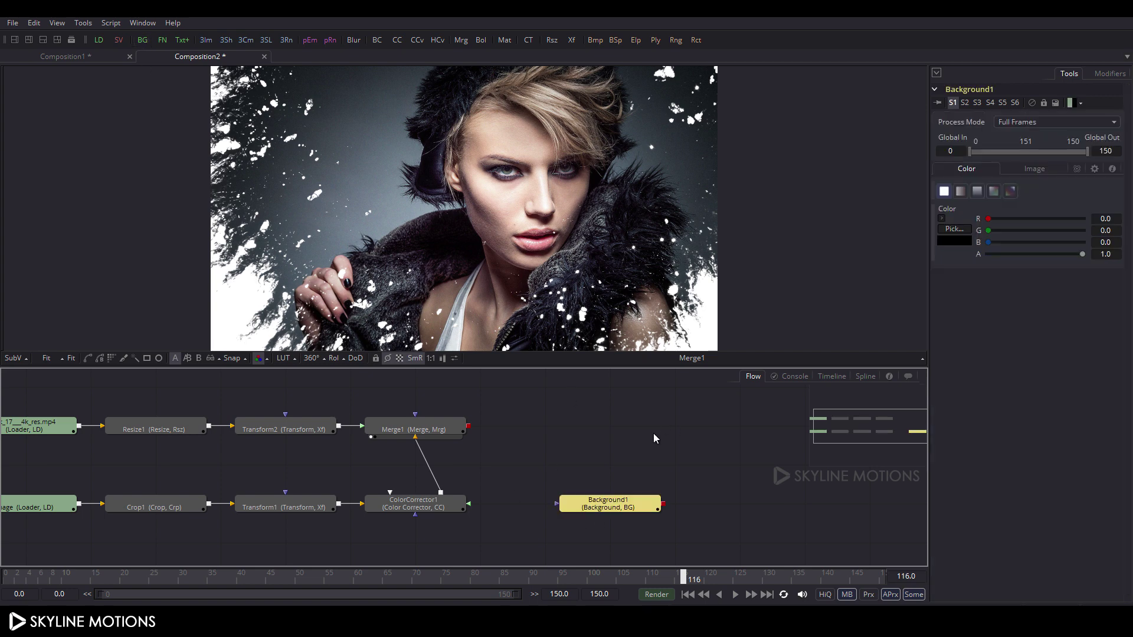
pyautogui.moveTo(604, 508); pyautogui.dragTo(549, 436)
pyautogui.rightClick(561, 434)
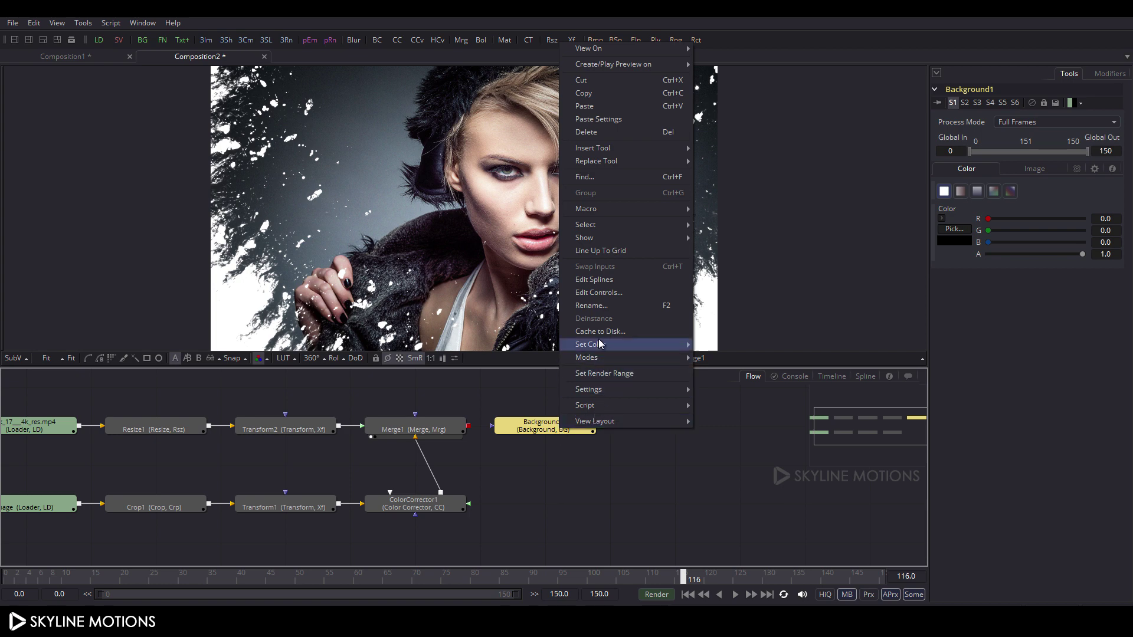
pyautogui.click(592, 306)
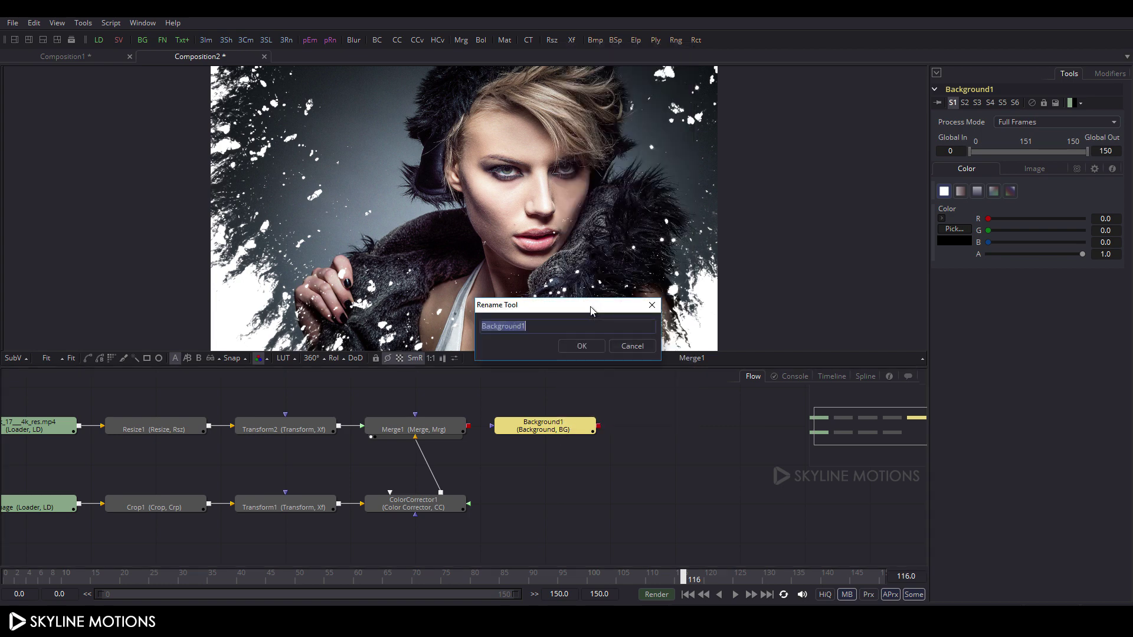
pyautogui.press('BackSpace')
pyautogui.press('Return')
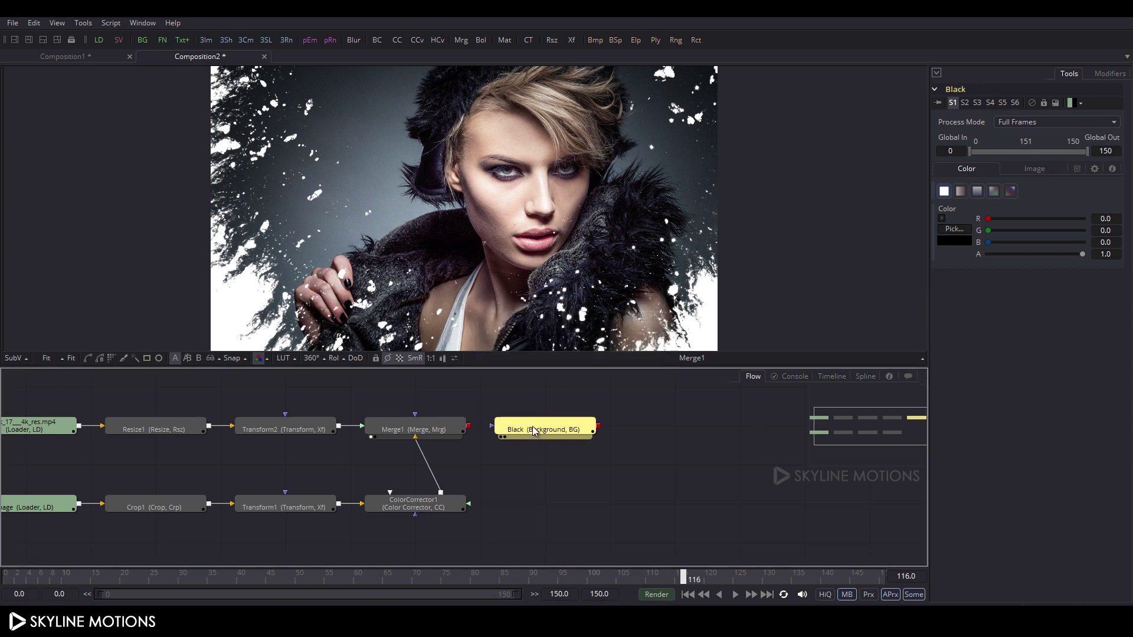
# Add an inverted Rectangle mask to the Black background, sized to a width of about 1.02 and a height of about 0.78
pyautogui.click(143, 360)
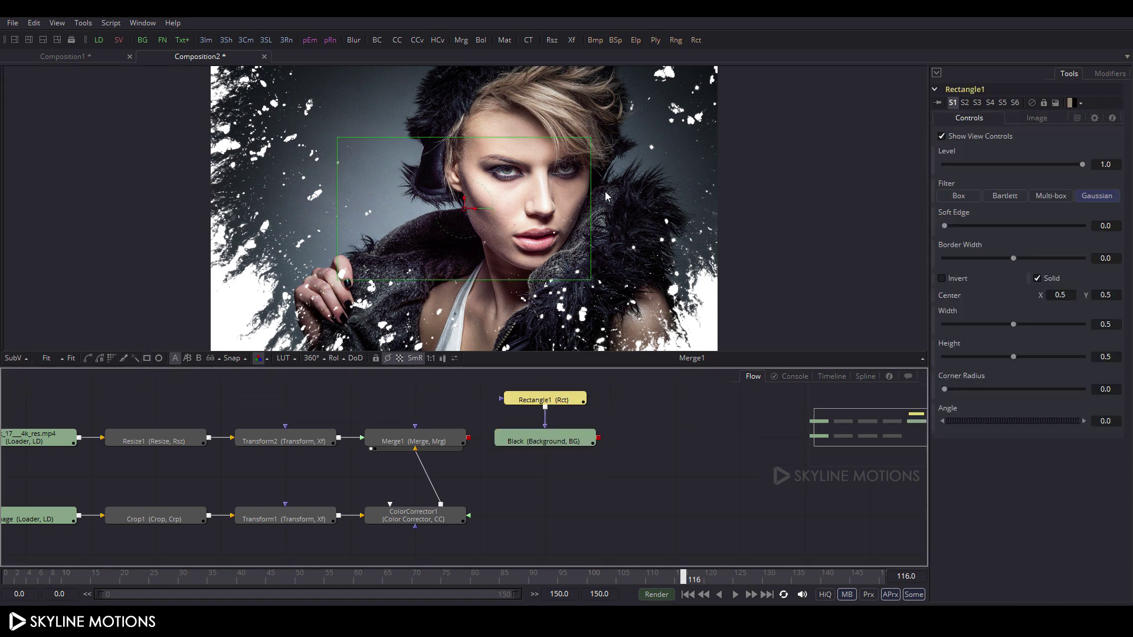
pyautogui.moveTo(591, 208); pyautogui.dragTo(723, 210)
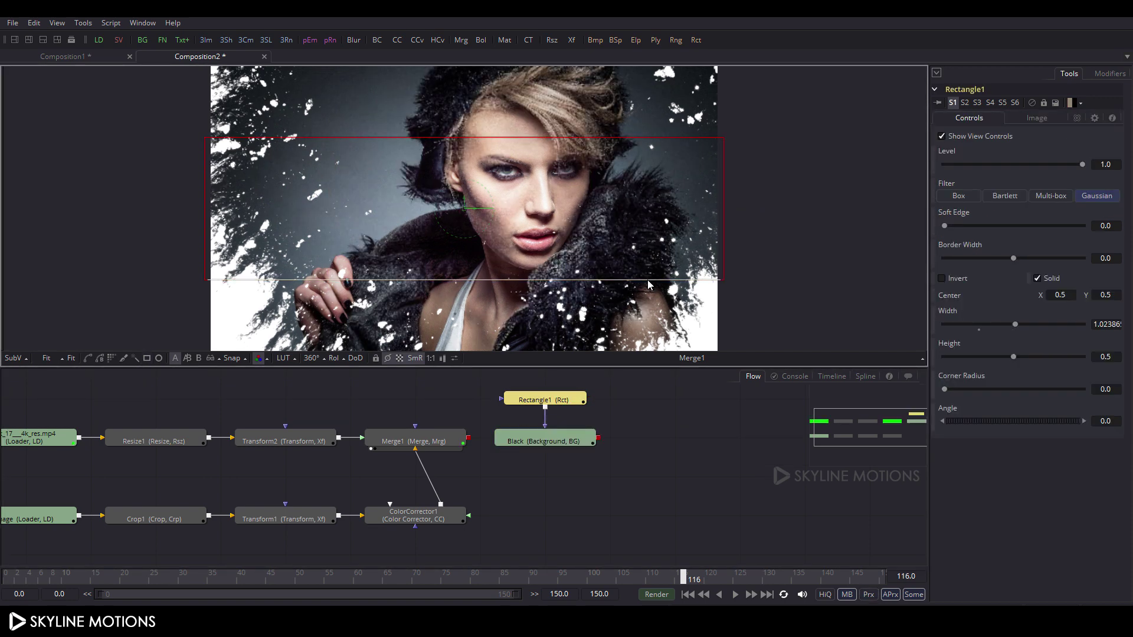
pyautogui.moveTo(646, 280); pyautogui.dragTo(645, 324)
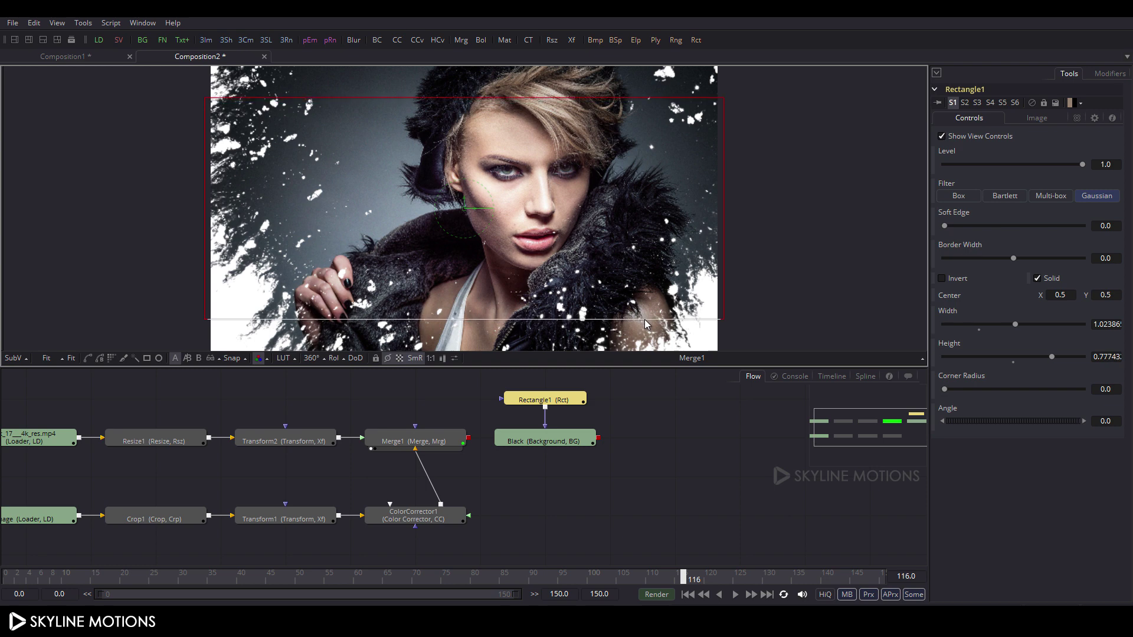
pyautogui.click(962, 282)
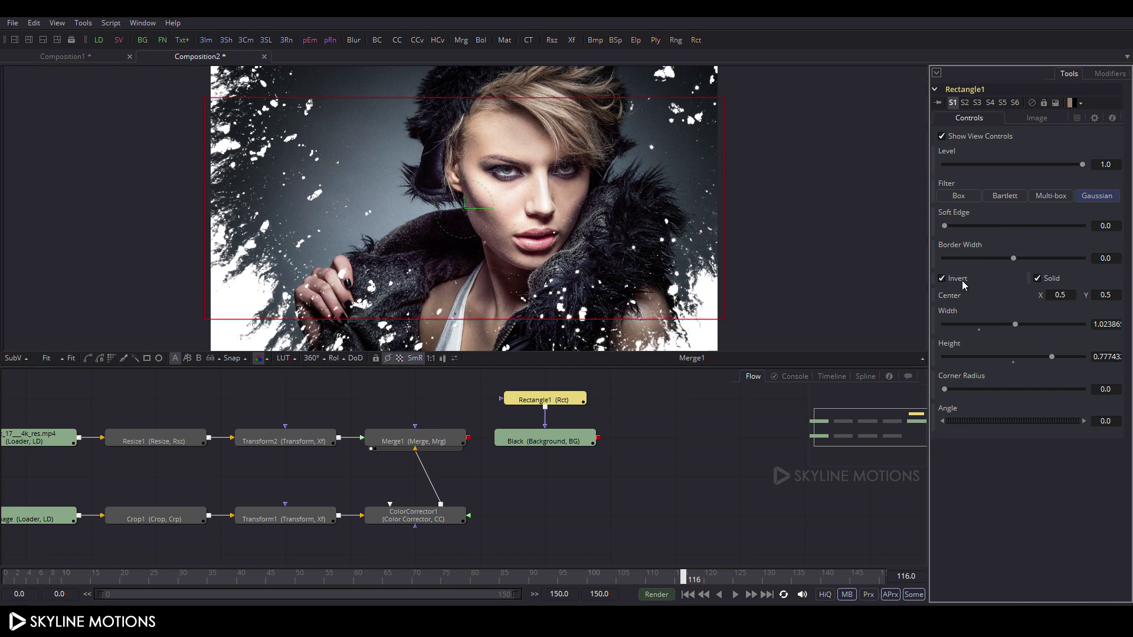
pyautogui.click(671, 525)
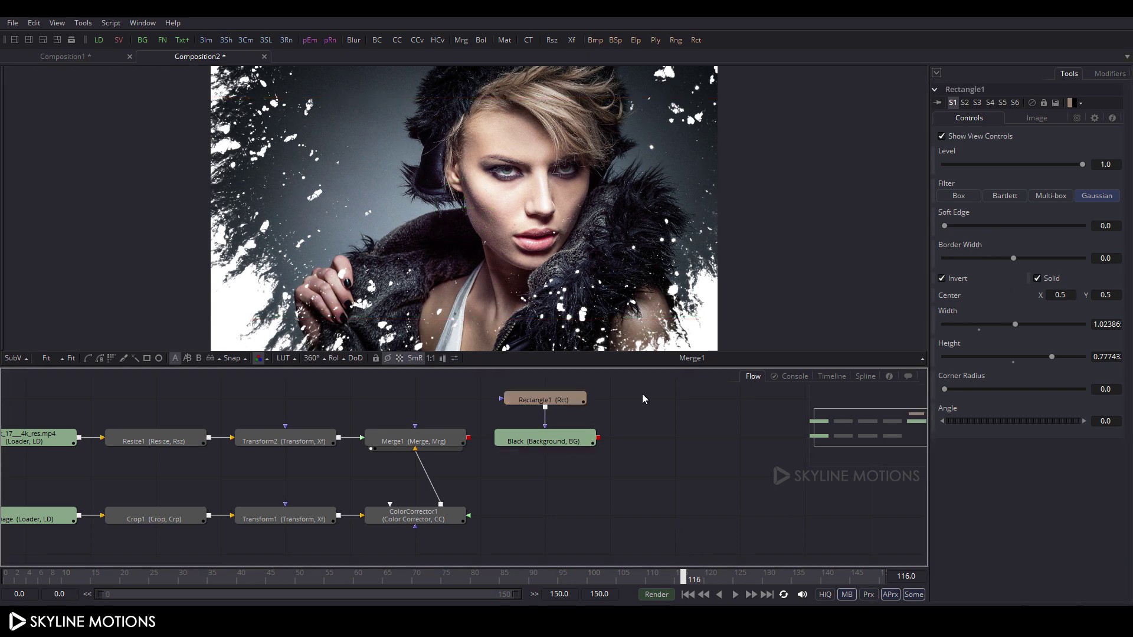
# Raise the Black background and its mask above the Merge1 row, and add an unconnected Merge node renamed Final
pyautogui.moveTo(642, 395); pyautogui.dragTo(611, 466)
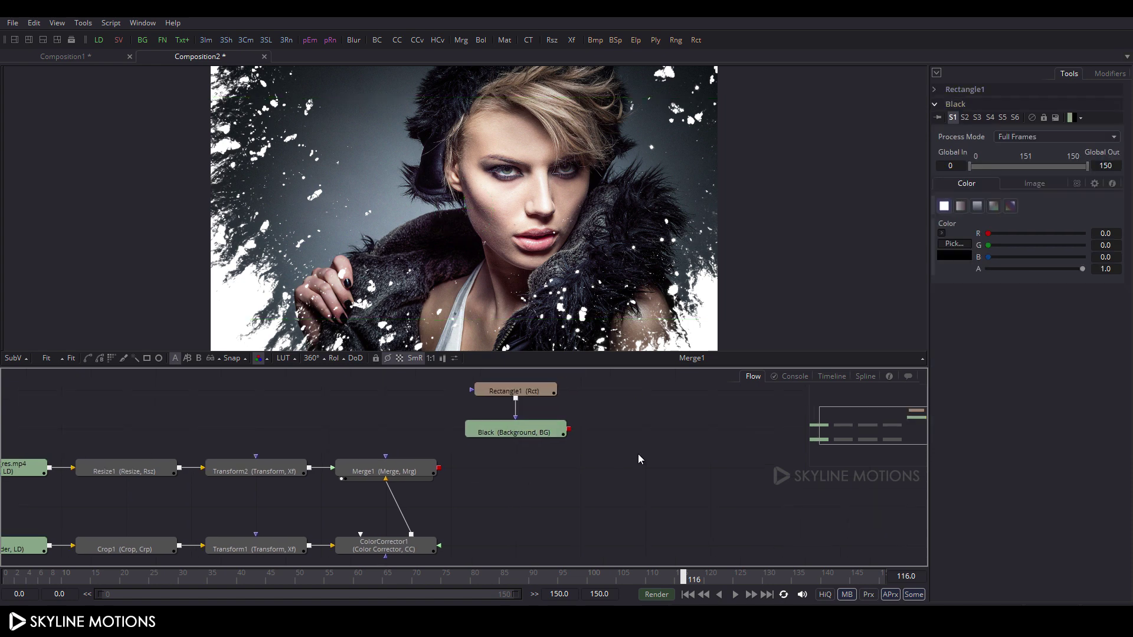
pyautogui.click(461, 39)
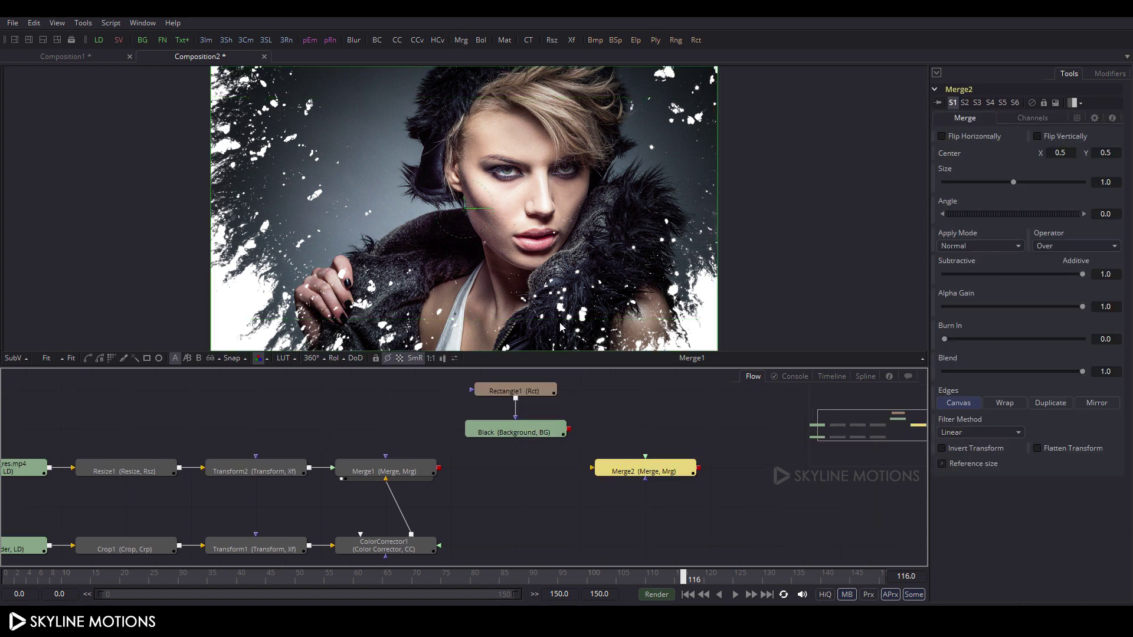
pyautogui.moveTo(643, 475); pyautogui.dragTo(578, 476)
pyautogui.rightClick(560, 476)
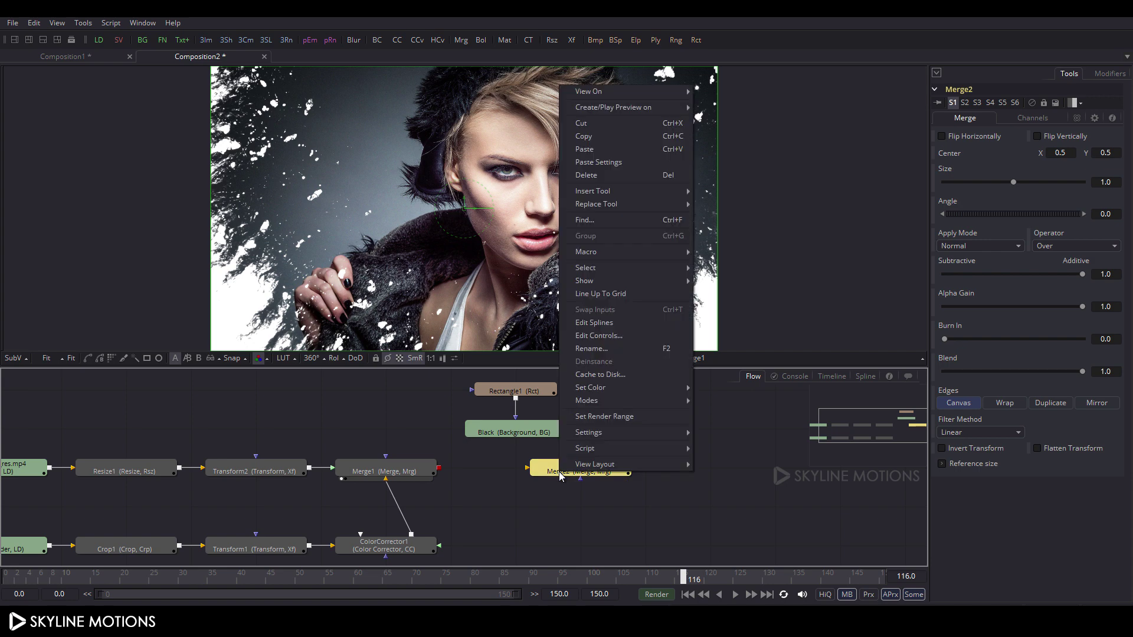
pyautogui.click(596, 349)
pyautogui.write('F')
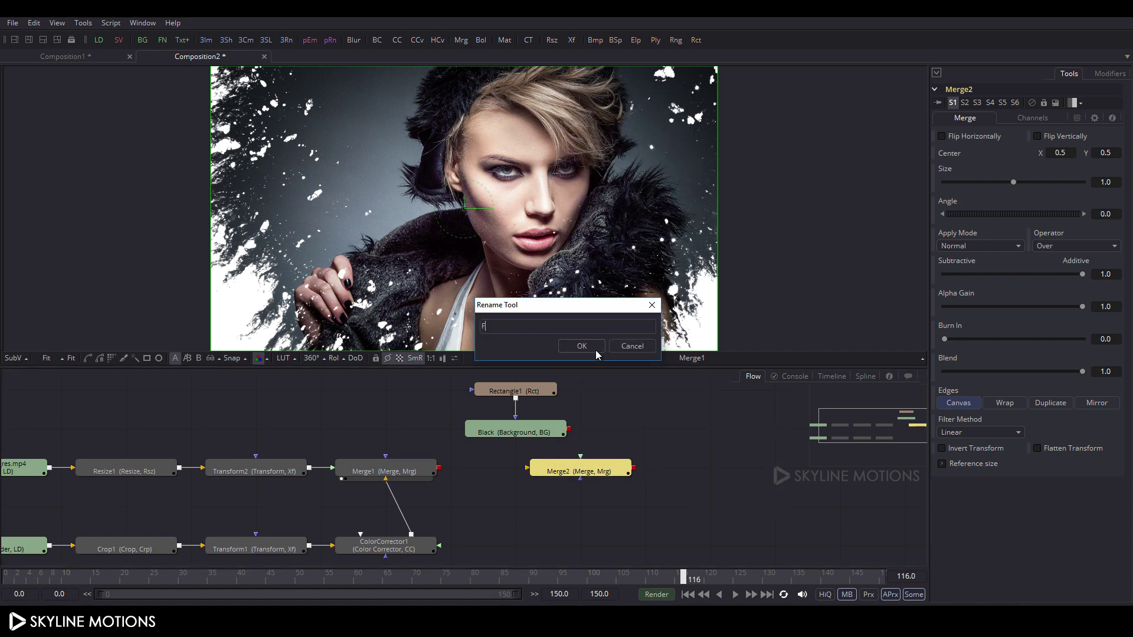
pyautogui.write('inal')
pyautogui.click(599, 347)
# Place Final beside Merge1, connect Merge1 as its background and Black as its foreground, and show Final in the viewer
pyautogui.moveTo(574, 476); pyautogui.dragTo(360, 477)
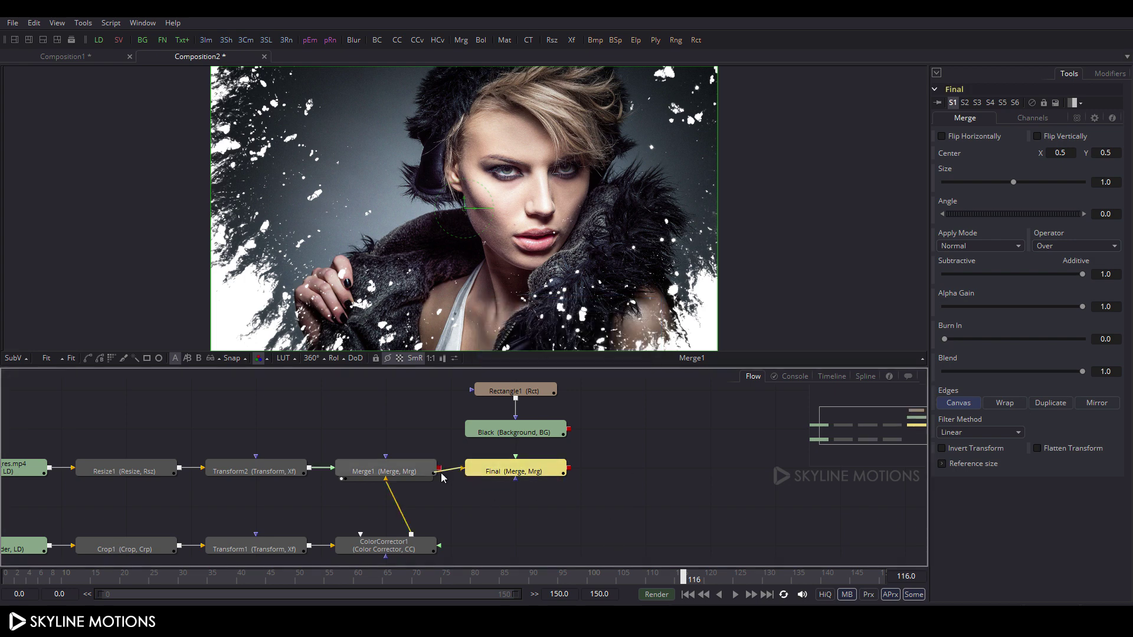
pyautogui.click(512, 469)
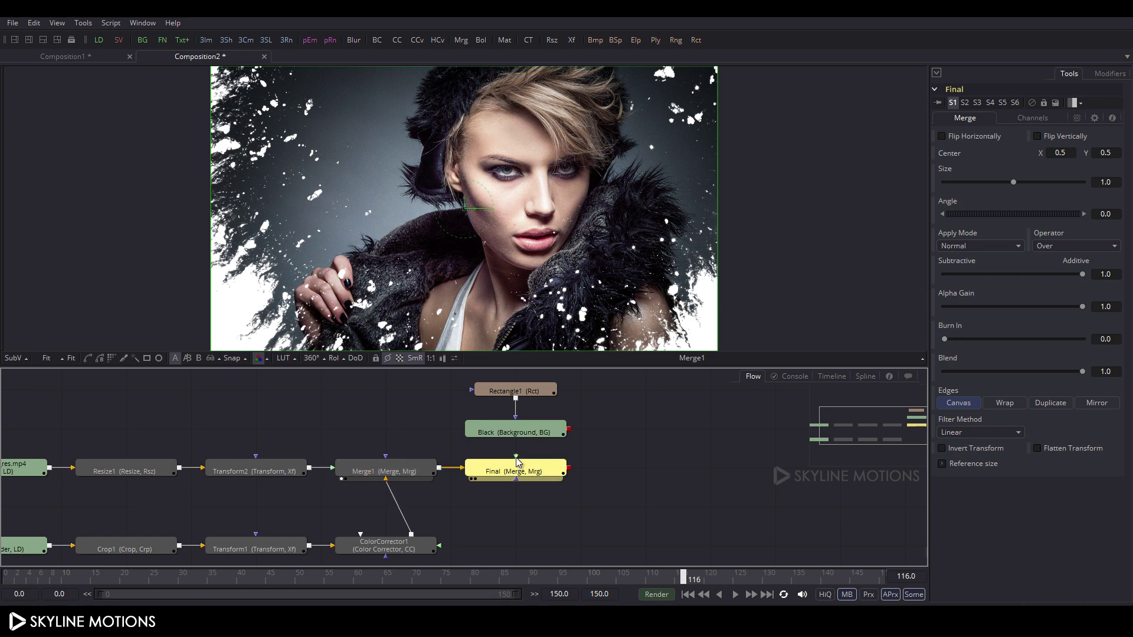
pyautogui.moveTo(517, 458); pyautogui.dragTo(515, 433)
pyautogui.press('1')
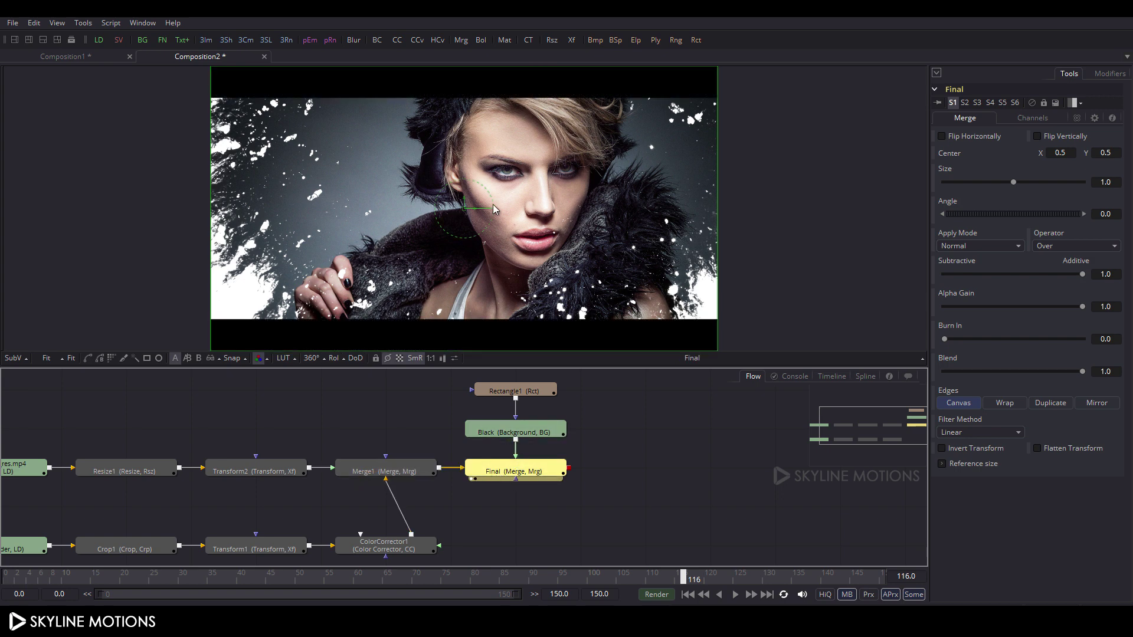
# Increase the Rectangle1 mask's height to about 0.81 to thin the black letterbox bars
pyautogui.click(512, 391)
pyautogui.moveTo(517, 321); pyautogui.dragTo(518, 324)
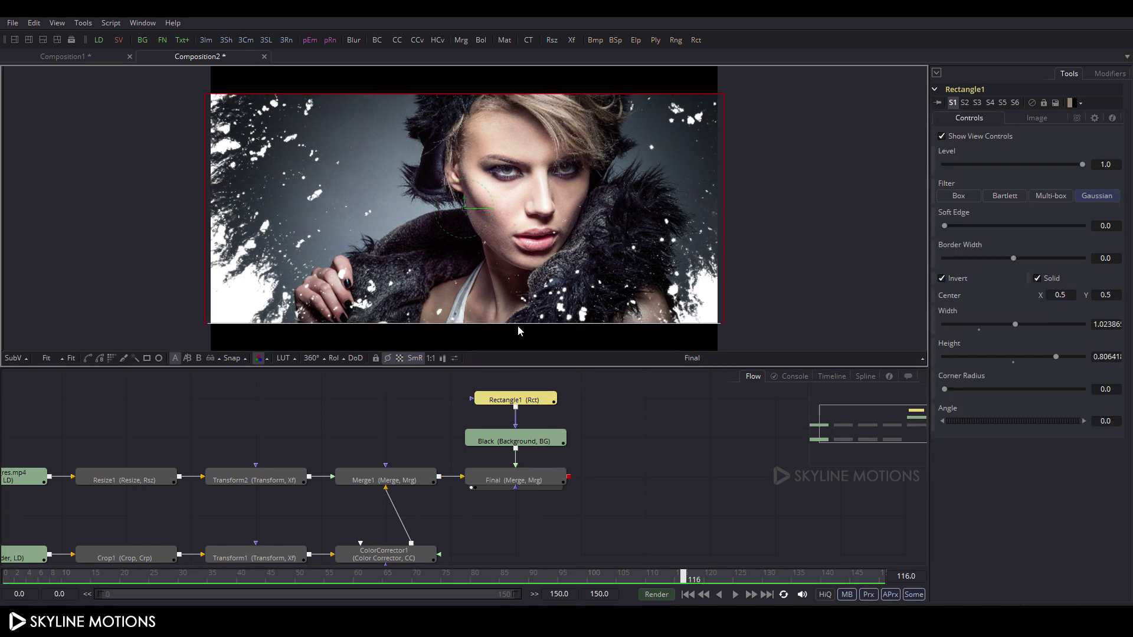
pyautogui.click(607, 422)
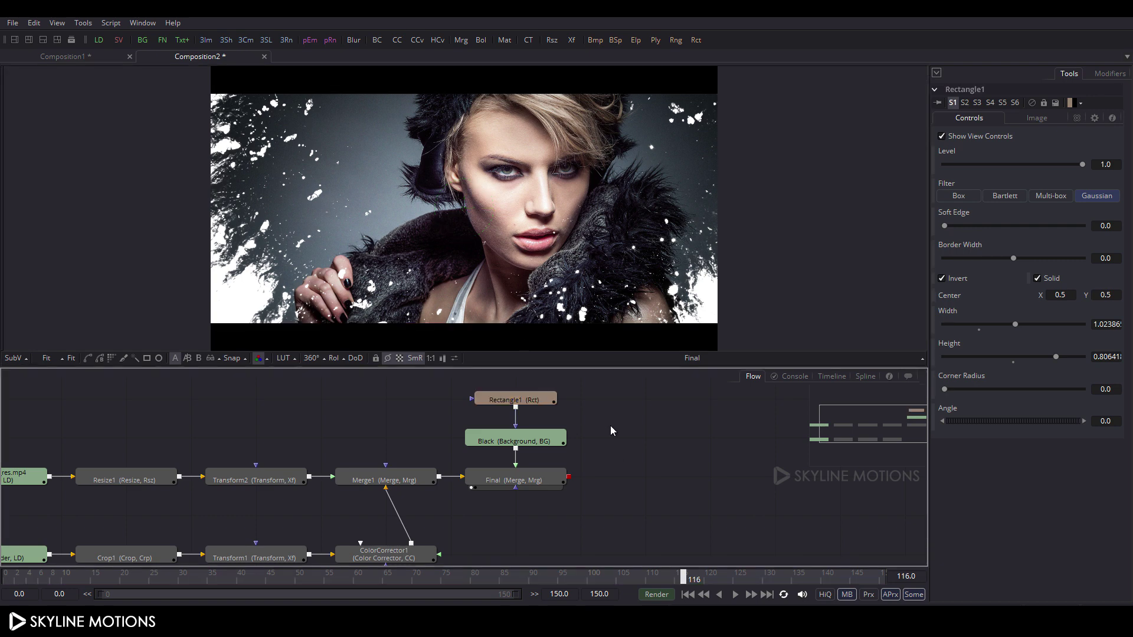
# Play the letterboxed Final composite from the first frame to review the reveal
pyautogui.moveTo(639, 461); pyautogui.dragTo(540, 458)
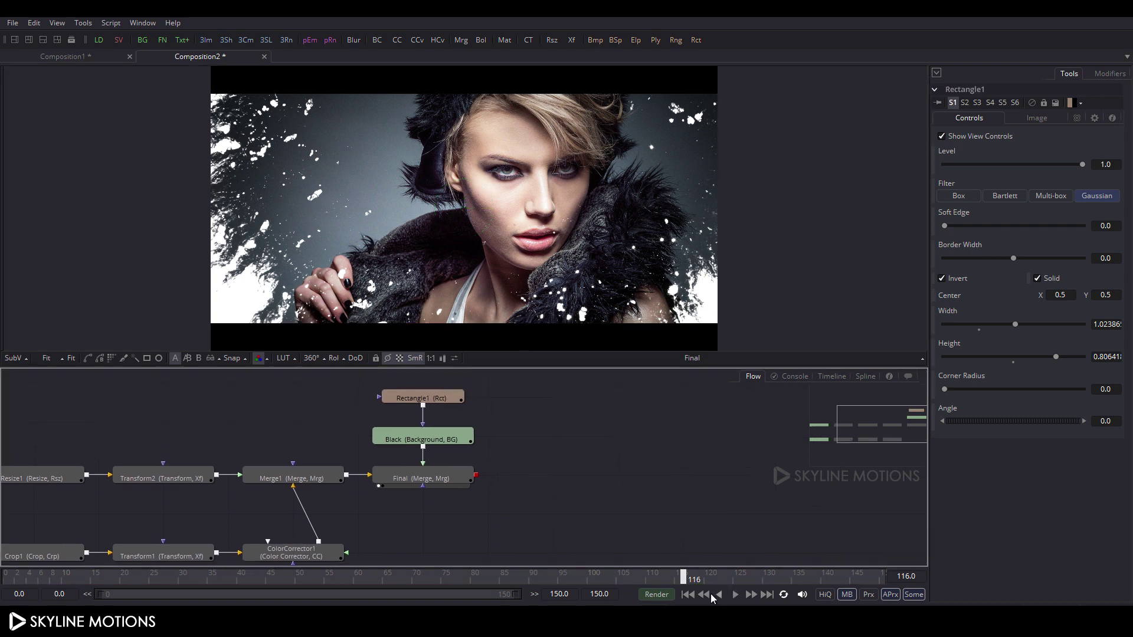
pyautogui.click(688, 594)
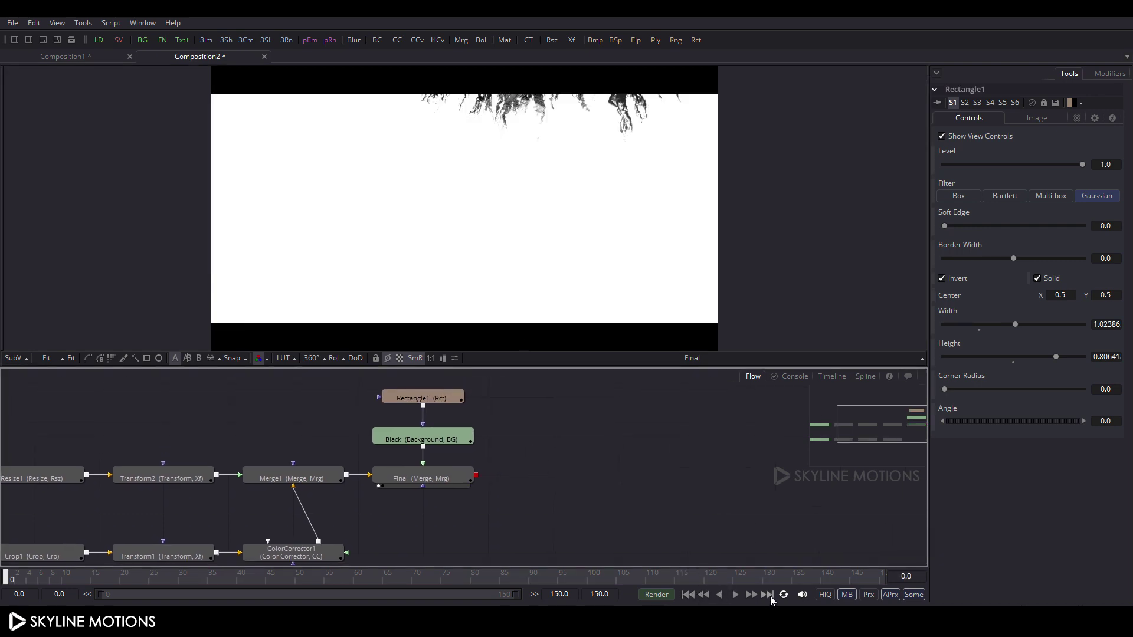
pyautogui.click(735, 595)
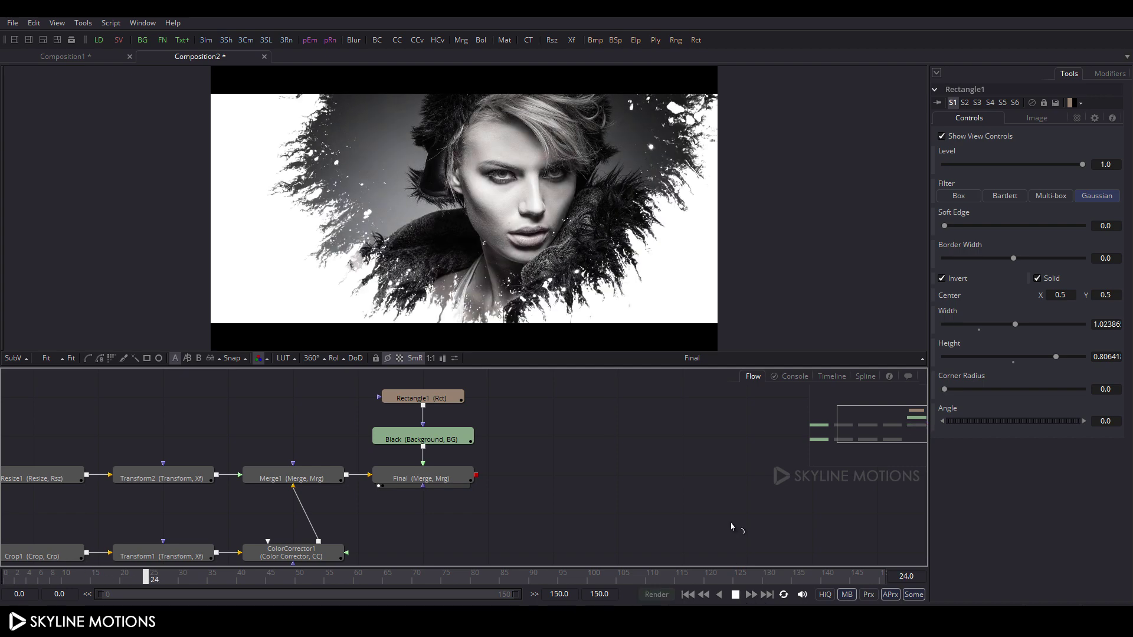